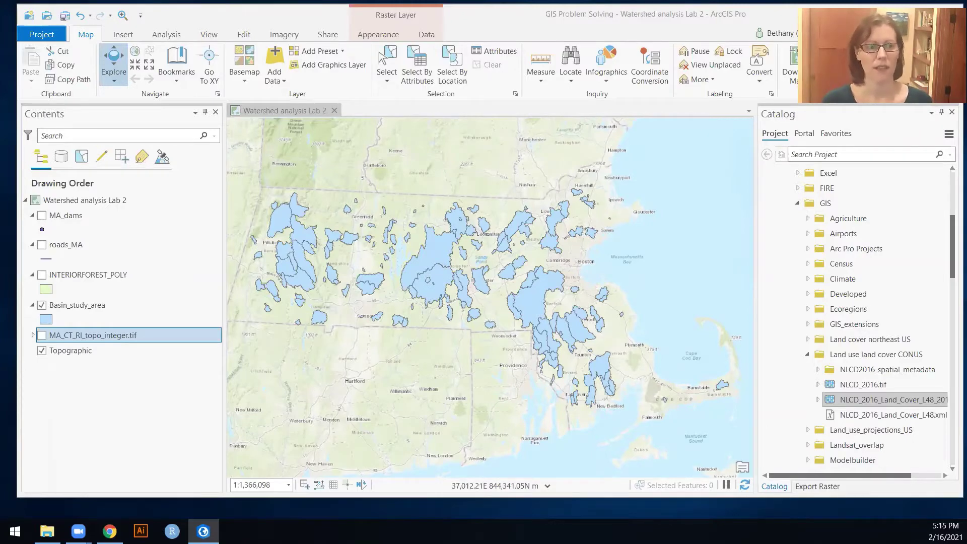
# Briefly show the elevation raster, hide it, and add the NLCD 2016 land cover raster.
pyautogui.click(43, 336)
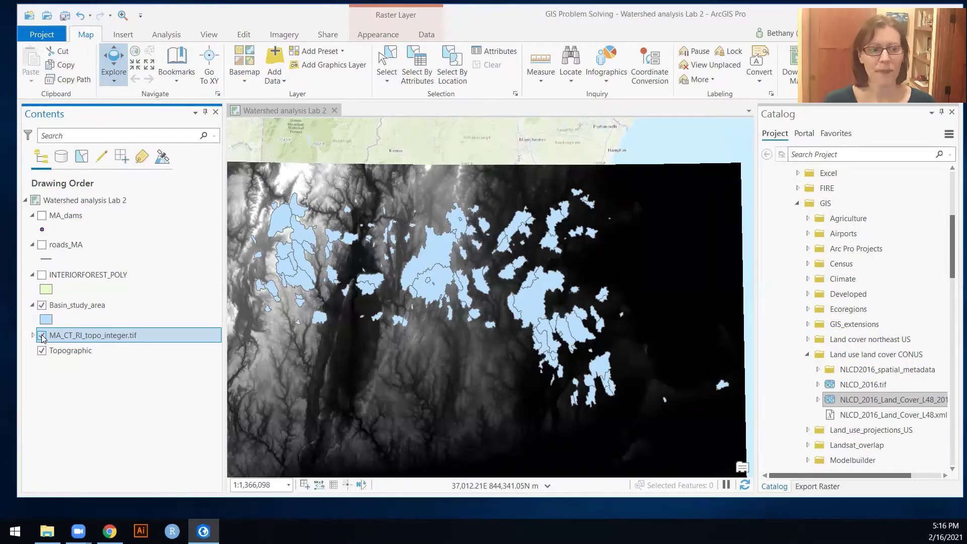
pyautogui.click(43, 336)
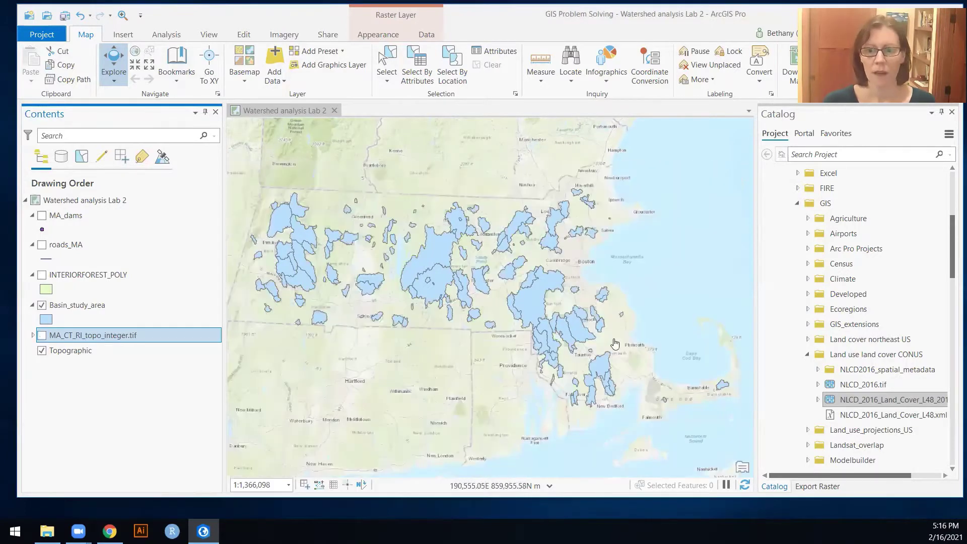
pyautogui.moveTo(906, 398); pyautogui.dragTo(468, 387)
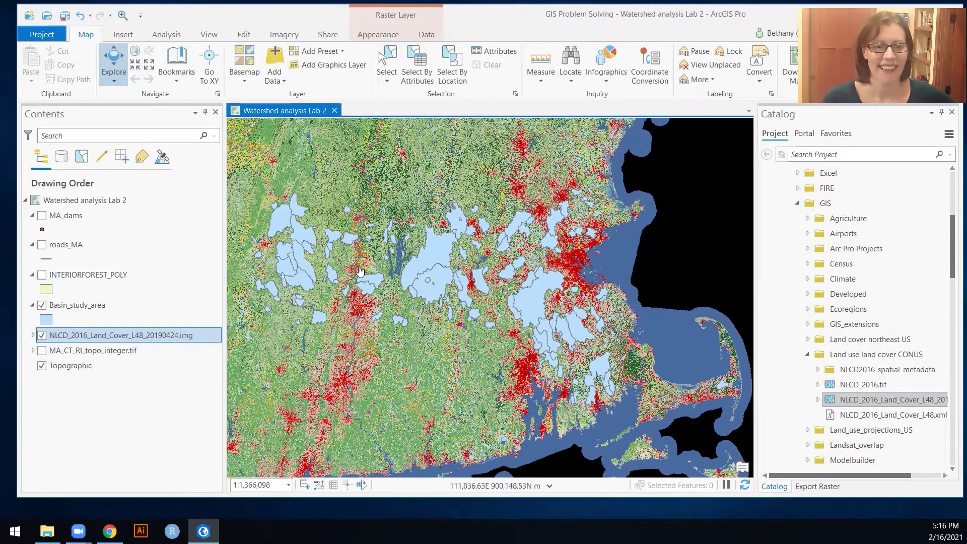
# Zoom and center on the river corridor, then identify a pixel's land-cover value (41).
pyautogui.scroll(6, 377, 274)
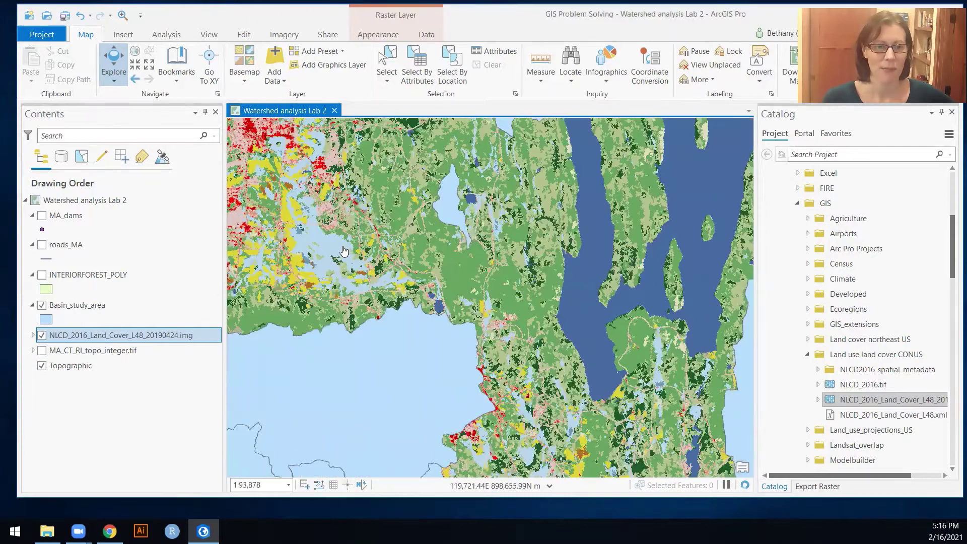
pyautogui.scroll(4, 386, 261)
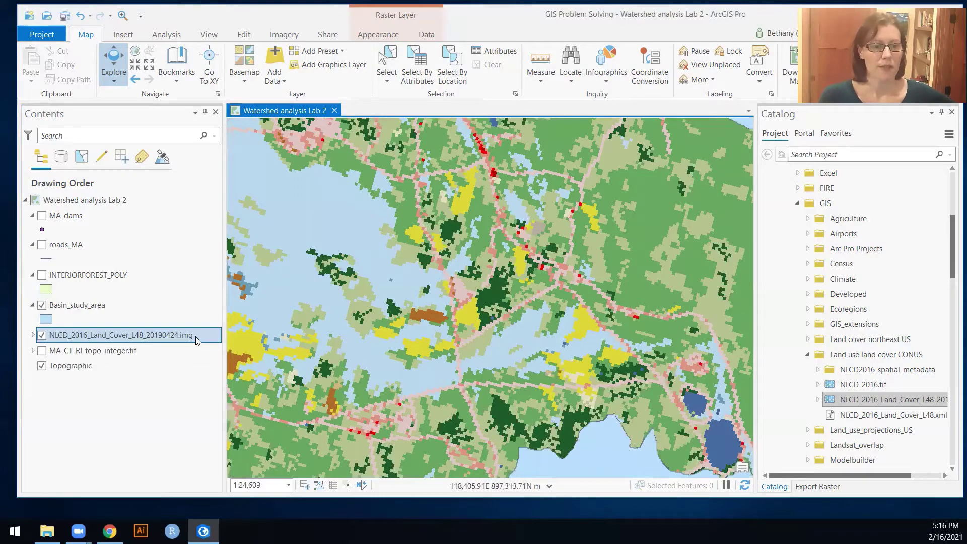
pyautogui.scroll(-5, 508, 284)
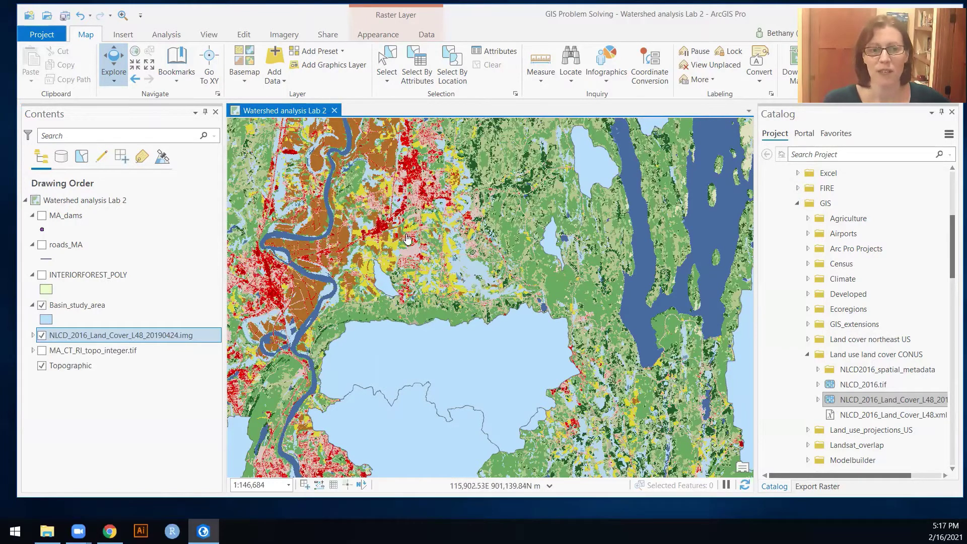
pyautogui.moveTo(396, 250); pyautogui.dragTo(561, 239)
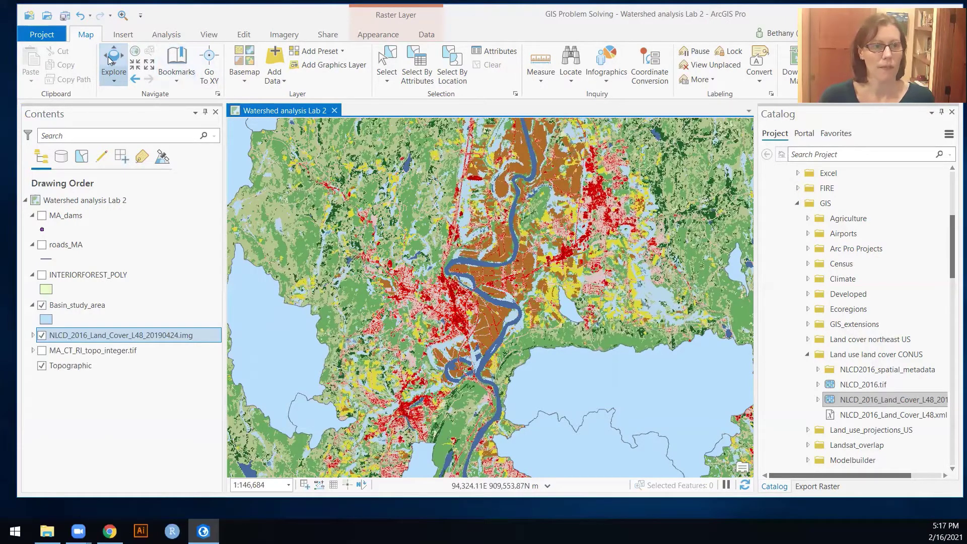
pyautogui.click(408, 222)
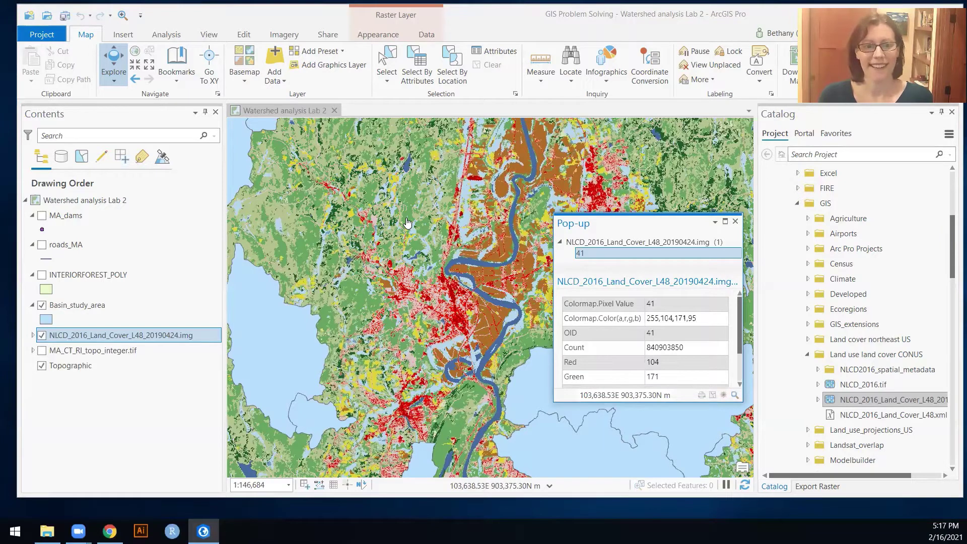
# Identify the river pixel (value 11) and a red developed pixel (value 23), then close the pop-up.
pyautogui.click(465, 265)
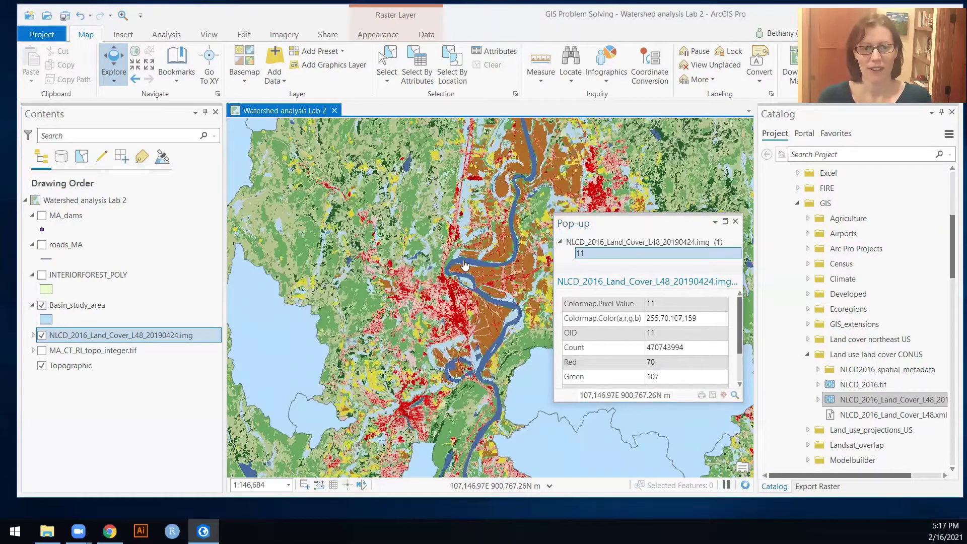
pyautogui.click(457, 321)
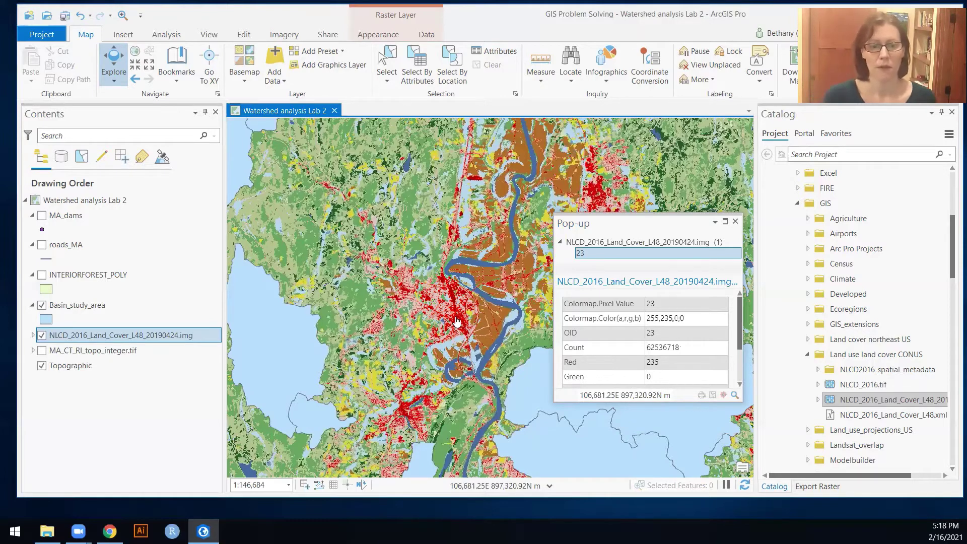
pyautogui.click(736, 223)
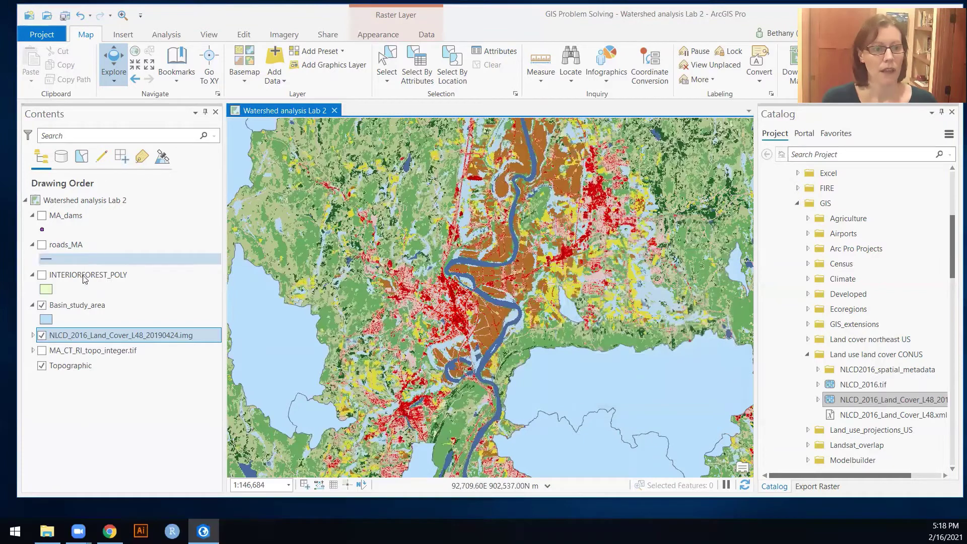
# Expand and review the NLCD layer's class legend in Contents, then collapse it.
pyautogui.click(32, 336)
pyautogui.scroll(-2, 114, 384)
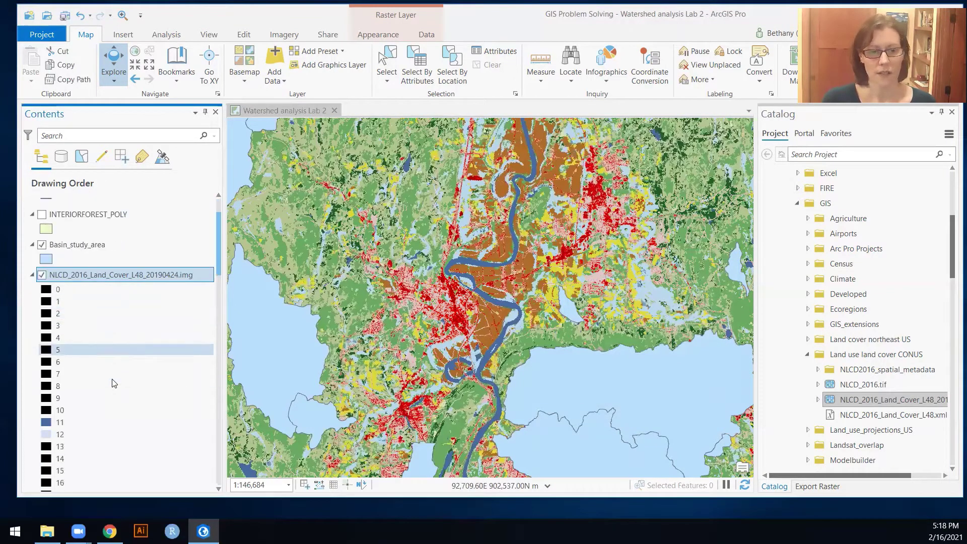
pyautogui.scroll(-2, 113, 383)
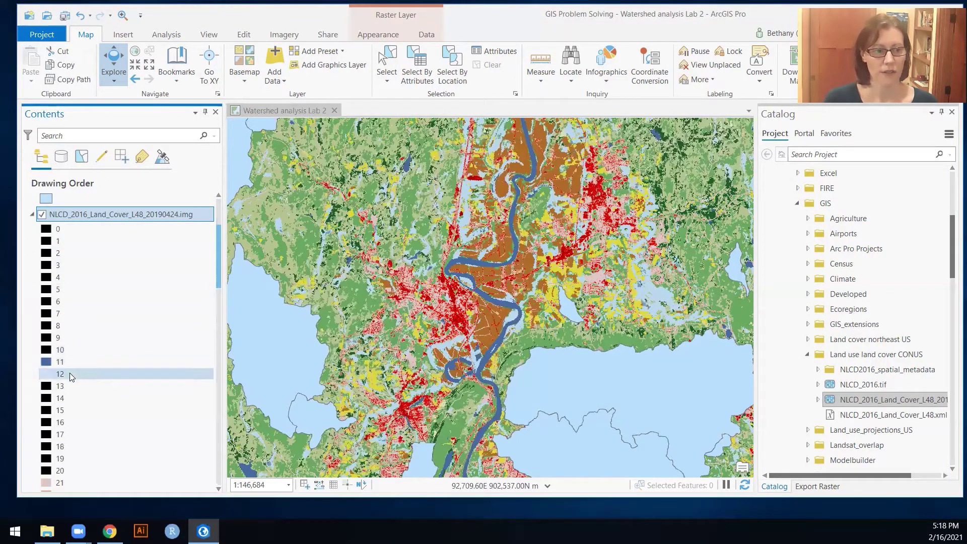
pyautogui.scroll(-2, 70, 372)
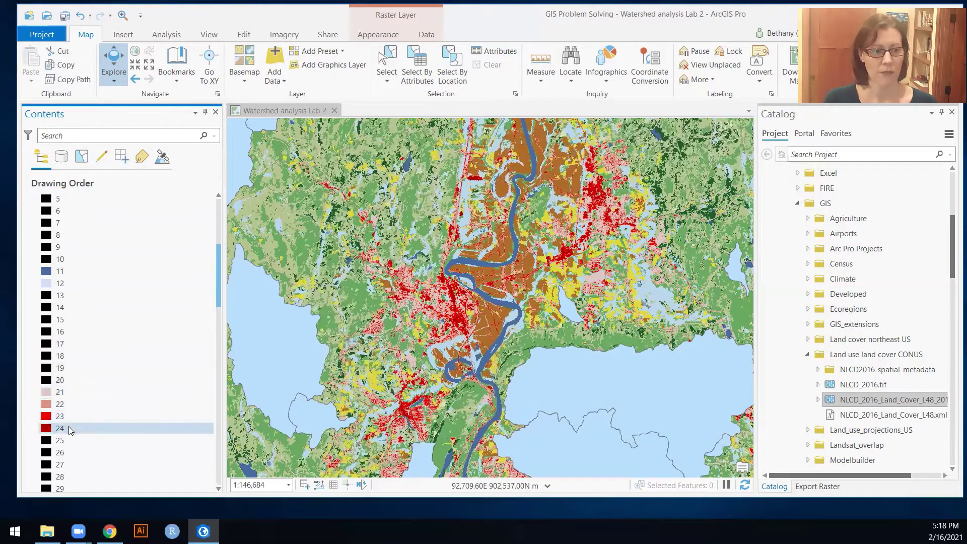
pyautogui.scroll(-2, 137, 406)
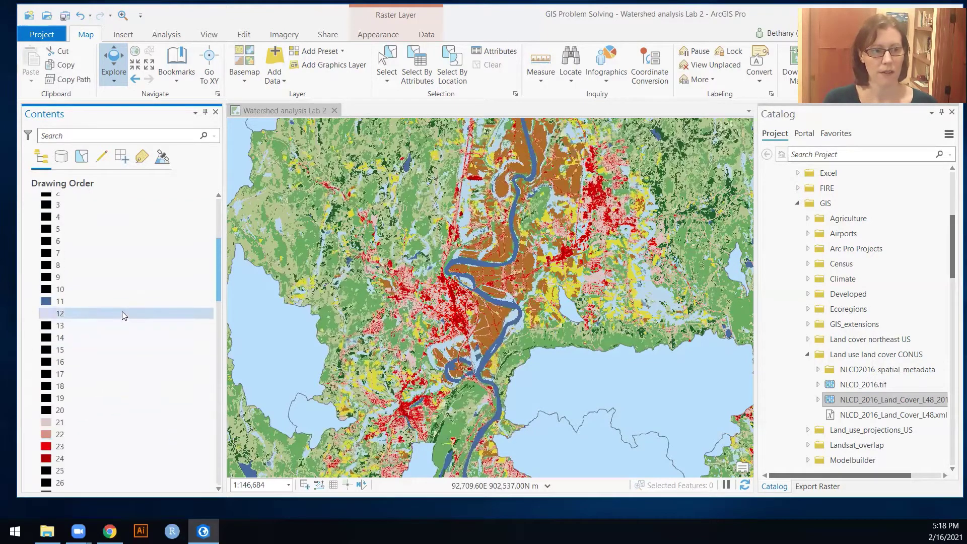
pyautogui.scroll(6, 122, 311)
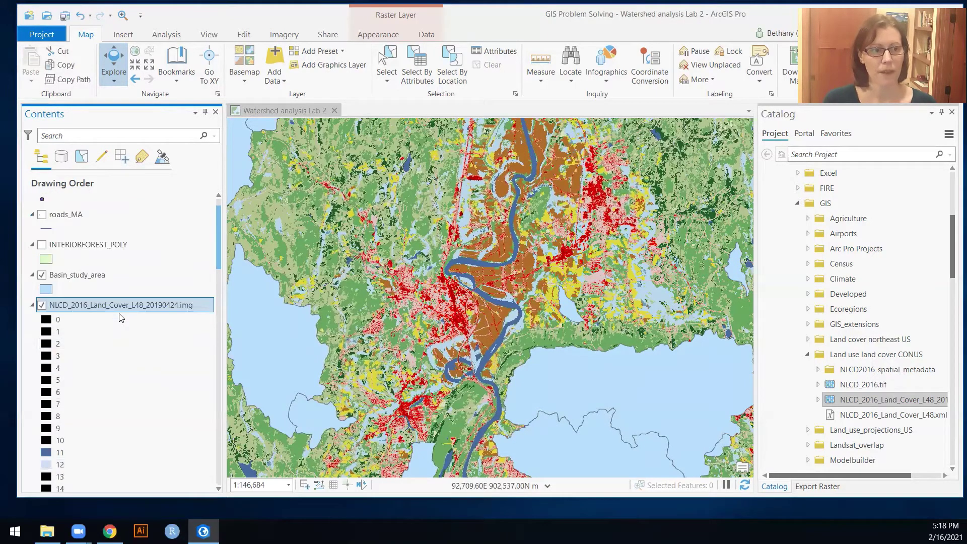
pyautogui.click(33, 305)
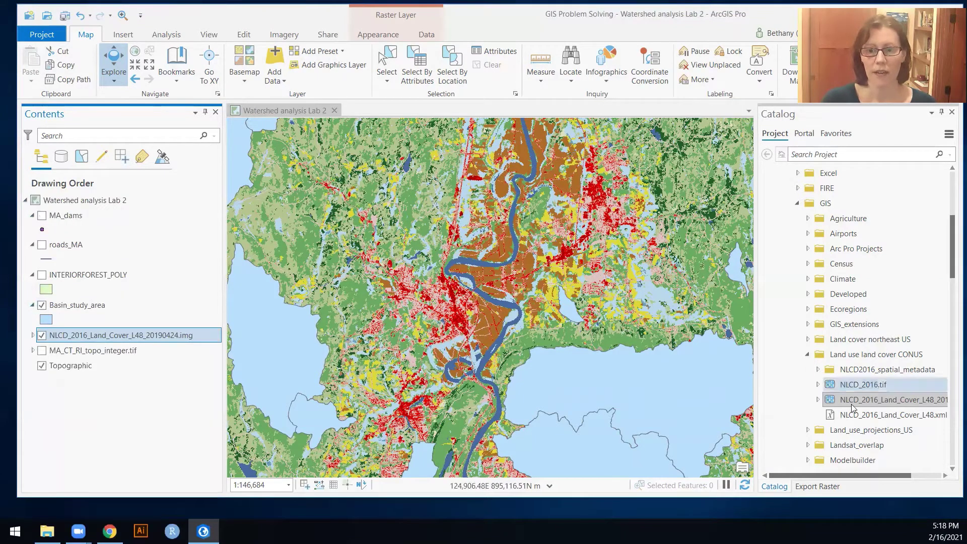
# Open NLCD_2016_Land_Cover_L48.xml in the browser from its Catalog info card.
pyautogui.moveTo(868, 414)
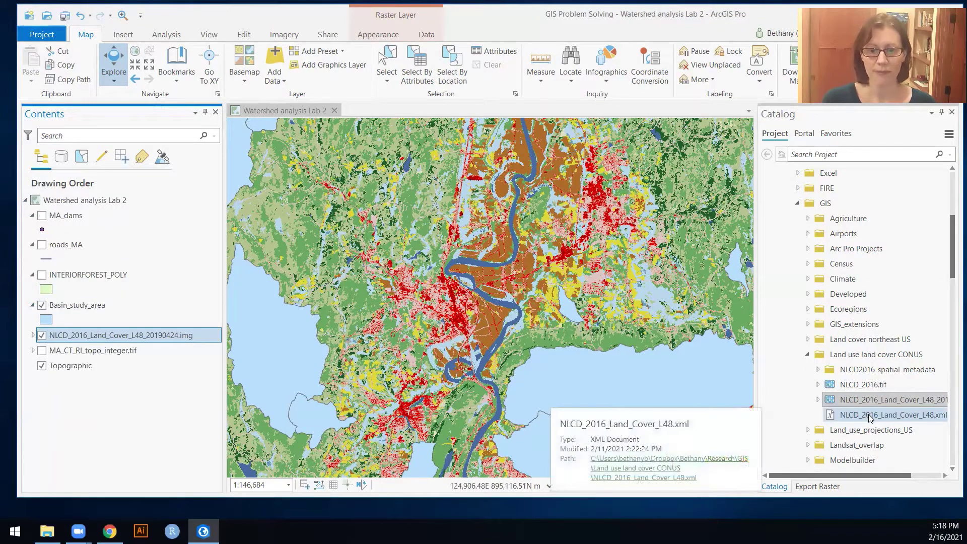
pyautogui.click(656, 470)
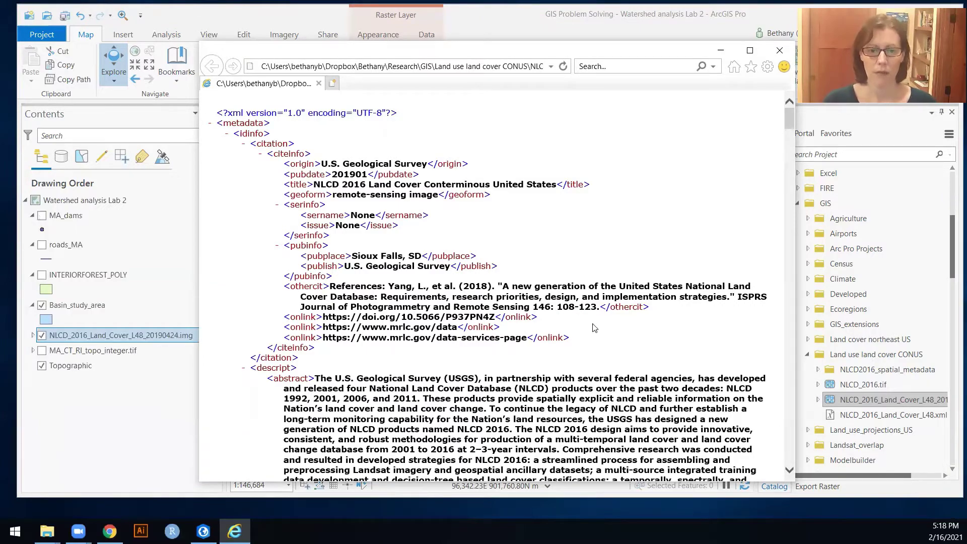
# Scroll the XML metadata to the attribute domain entries 21–24 for Developed land.
pyautogui.scroll(-10, 592, 323)
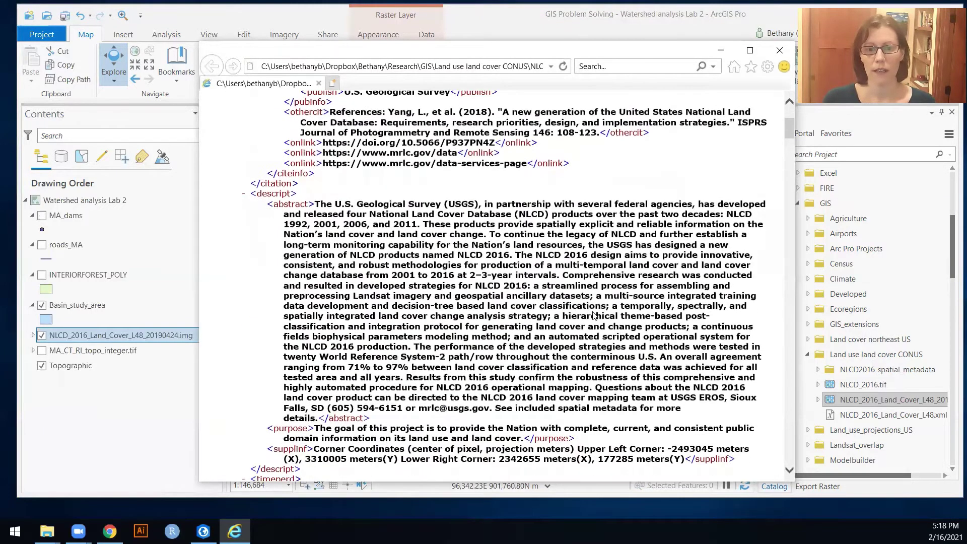
pyautogui.scroll(-5, 503, 302)
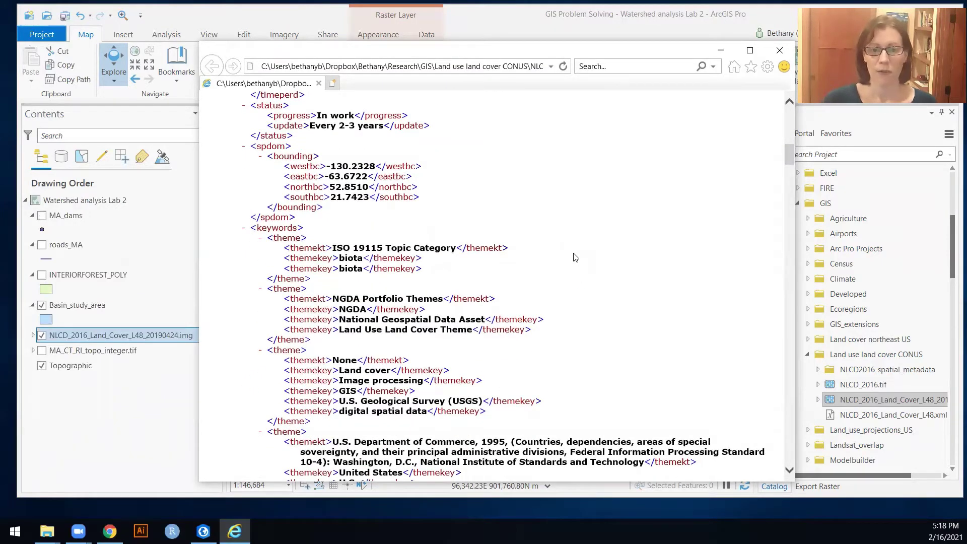
pyautogui.scroll(-20, 575, 258)
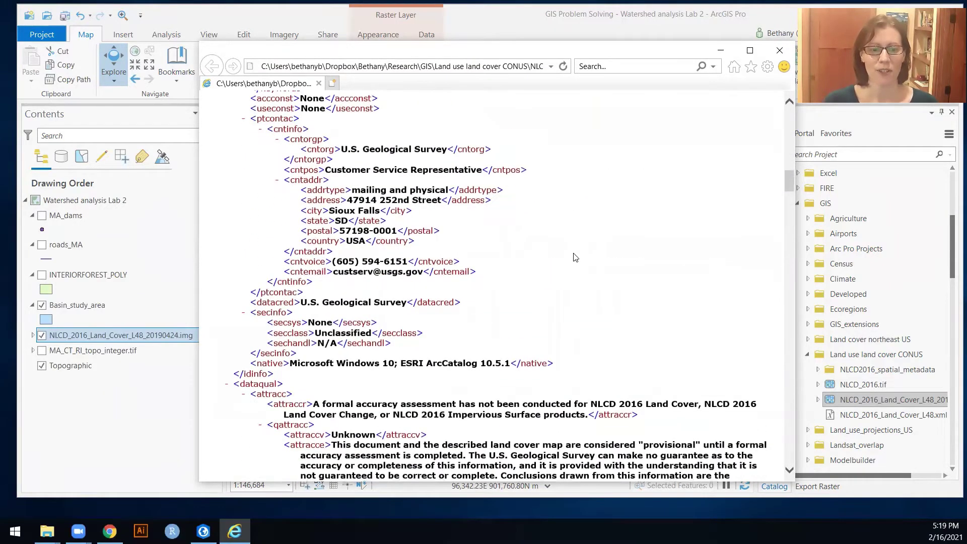
pyautogui.scroll(-20, 575, 257)
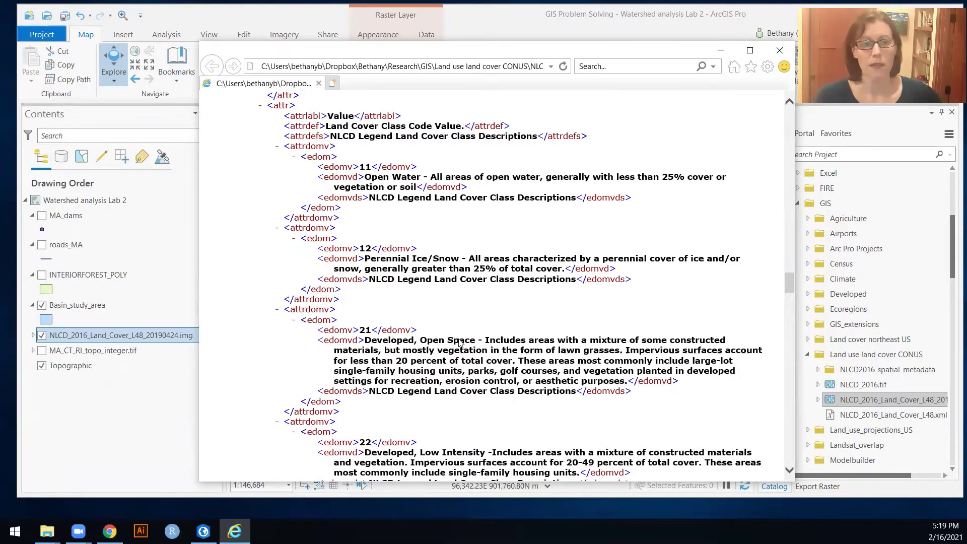
pyautogui.scroll(-10, 494, 329)
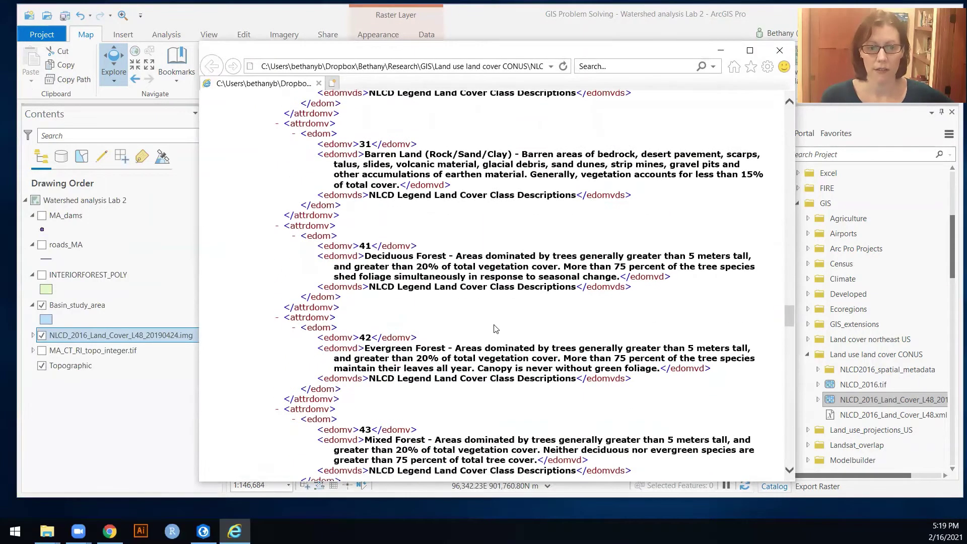
pyautogui.scroll(8, 493, 328)
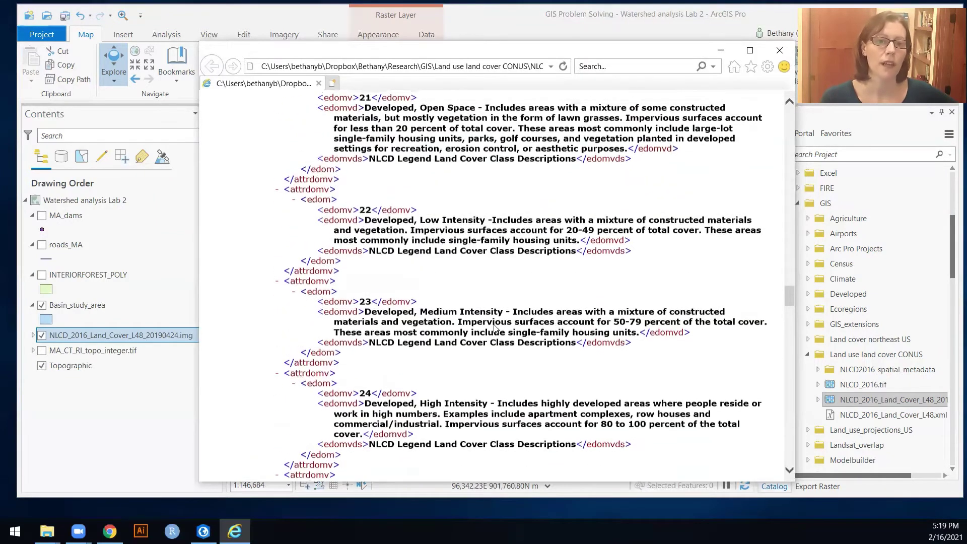
pyautogui.scroll(2, 493, 328)
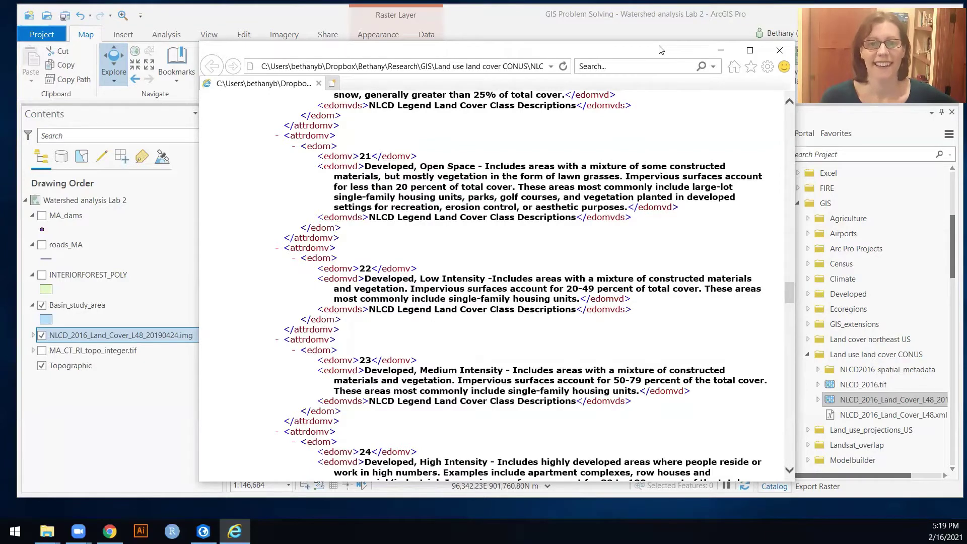
pyautogui.click(720, 50)
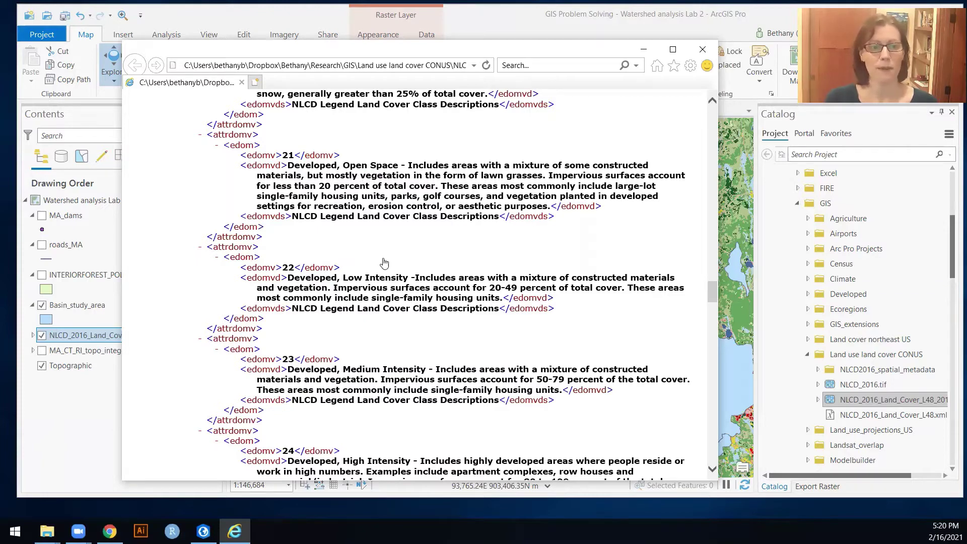
# Reread the Developed classes' impervious-surface definitions, then minimize Internet Explorer.
pyautogui.scroll(-4, 385, 264)
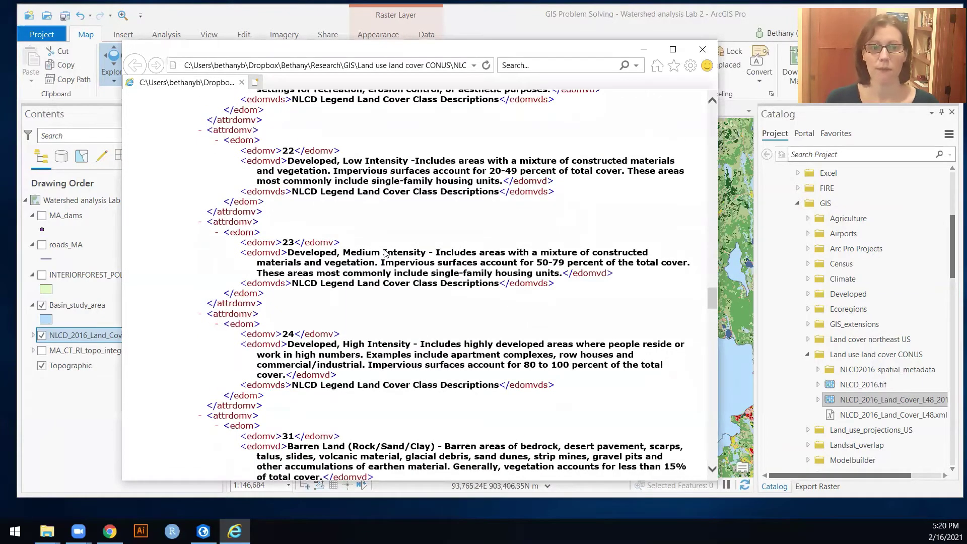
pyautogui.scroll(4, 366, 344)
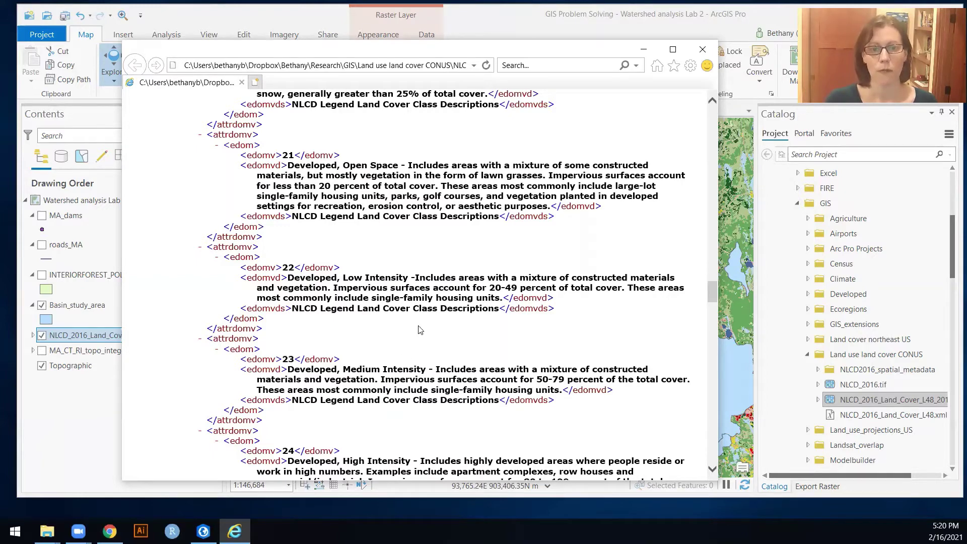
pyautogui.click(643, 50)
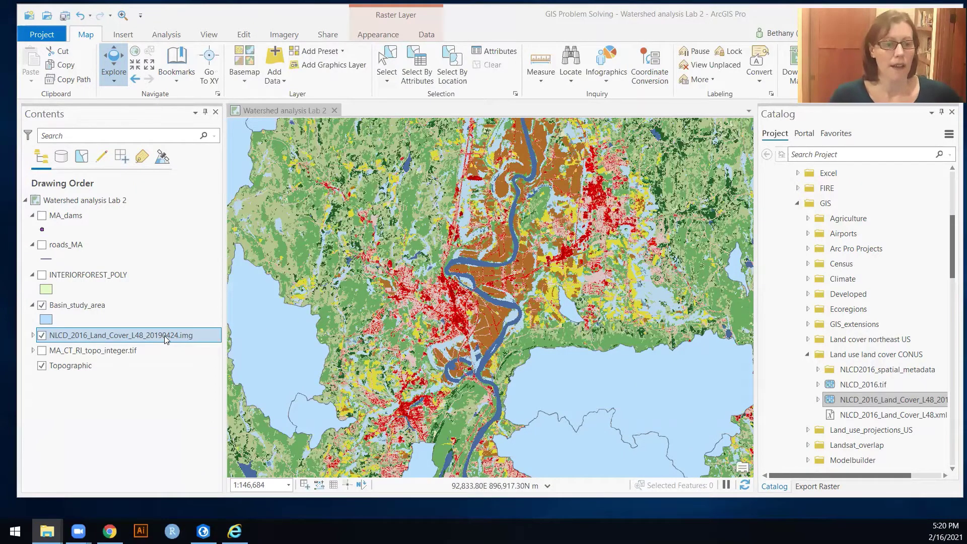
pyautogui.rightClick(75, 309)
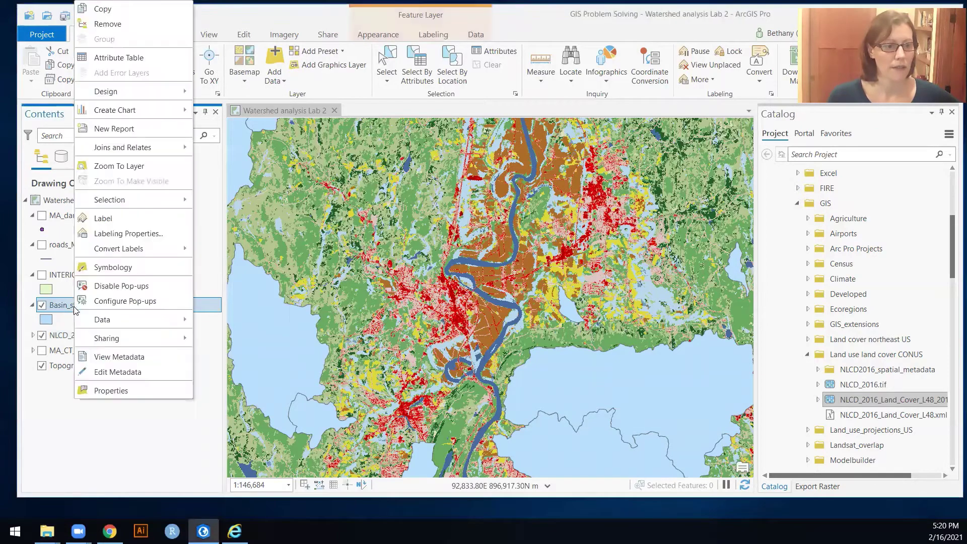
pyautogui.click(111, 168)
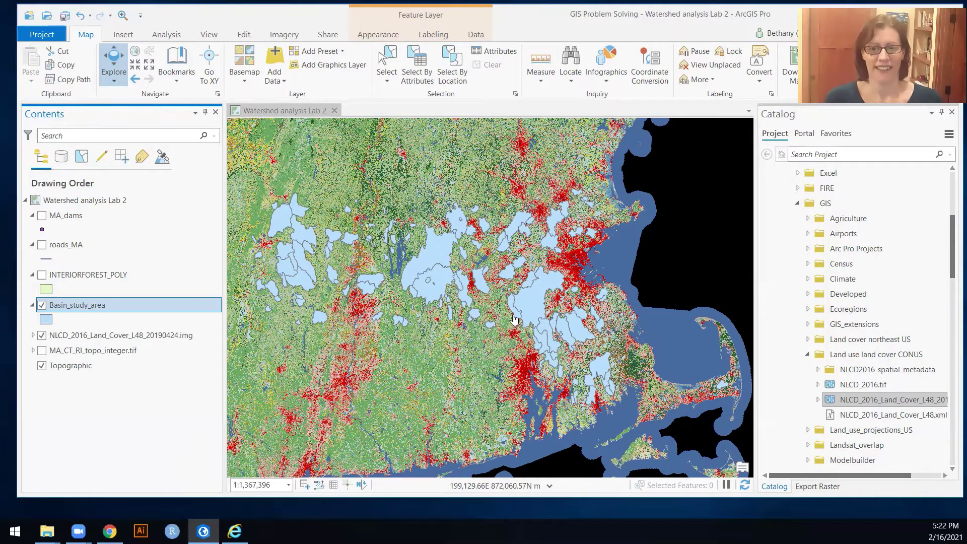
pyautogui.scroll(5, 856, 201)
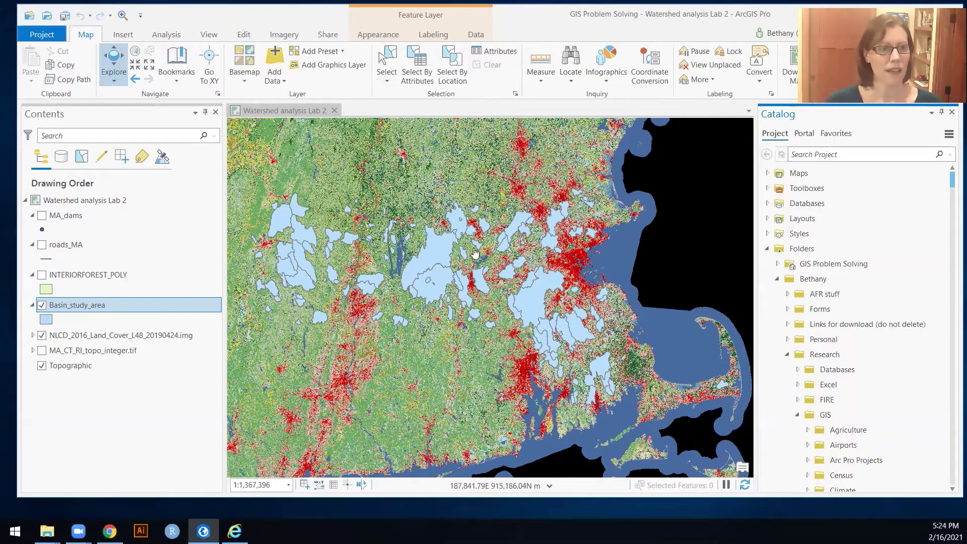
# Search Geoprocessing for 'raster calculator' and open the Spatial Analyst Raster Calculator.
pyautogui.click(212, 34)
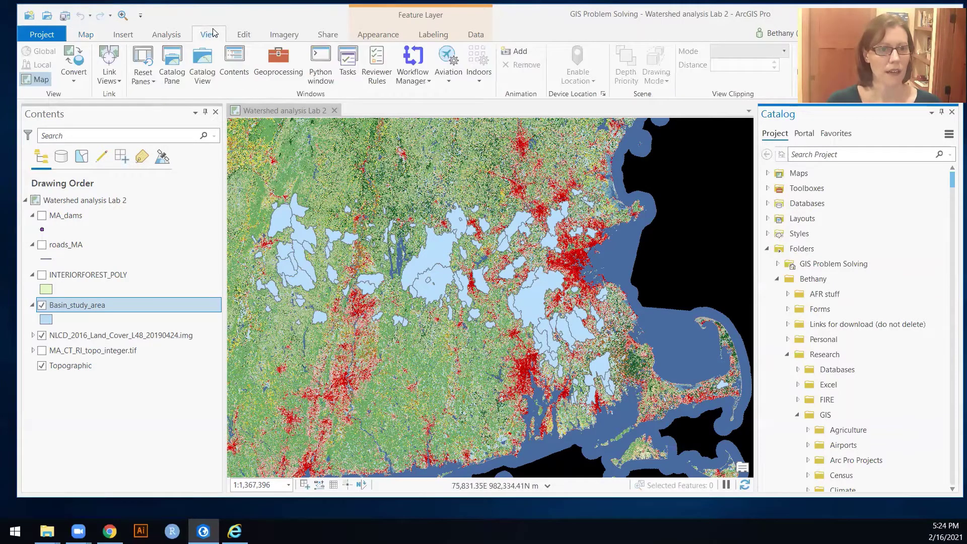
pyautogui.click(278, 64)
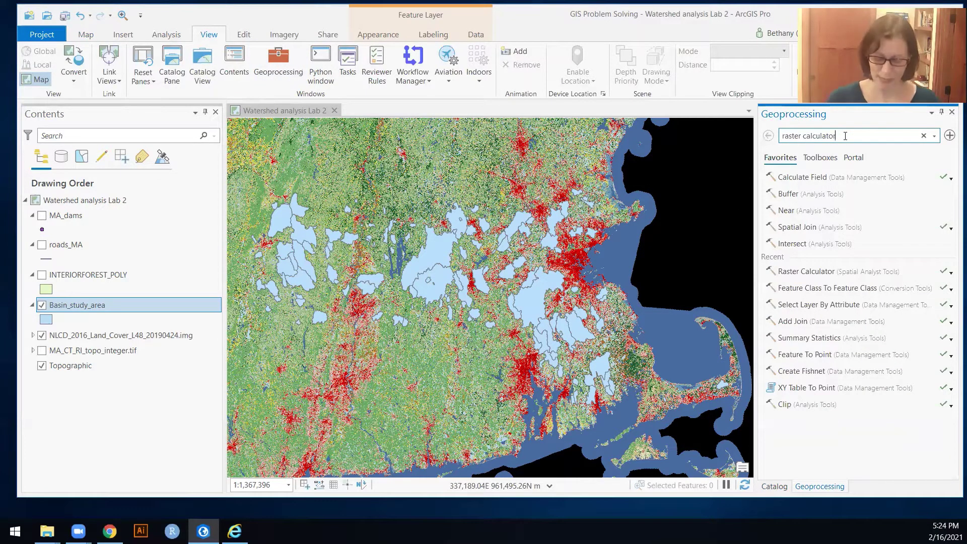
pyautogui.press('Return')
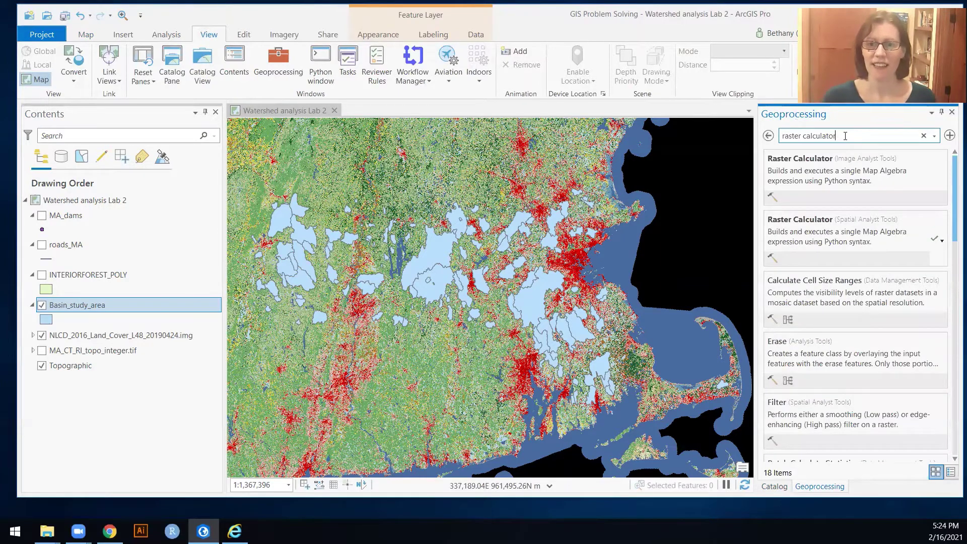
pyautogui.click(826, 225)
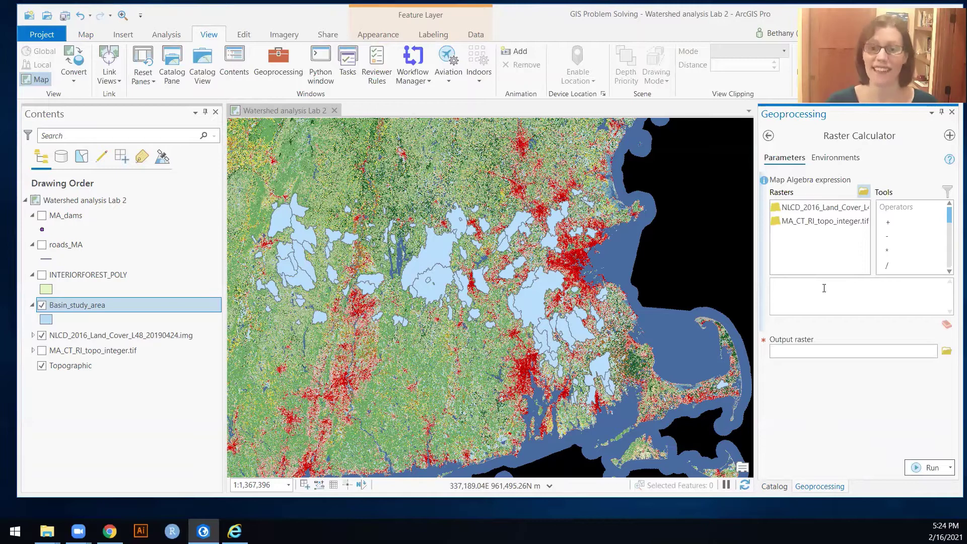
# Enter the first condition ("NLCD_2016_Land_Cover_L48_20190424.img" >=21) in the expression.
pyautogui.click(824, 289)
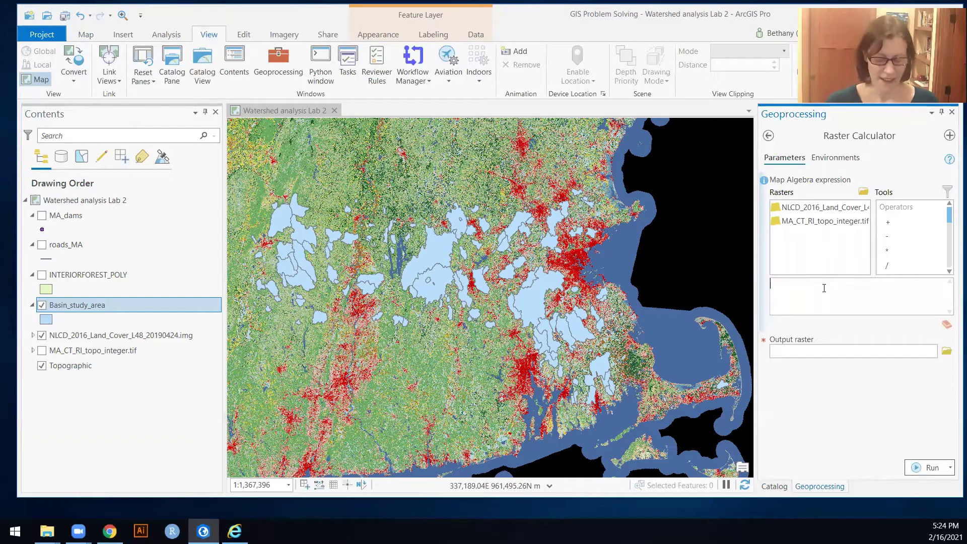
pyautogui.write('(')
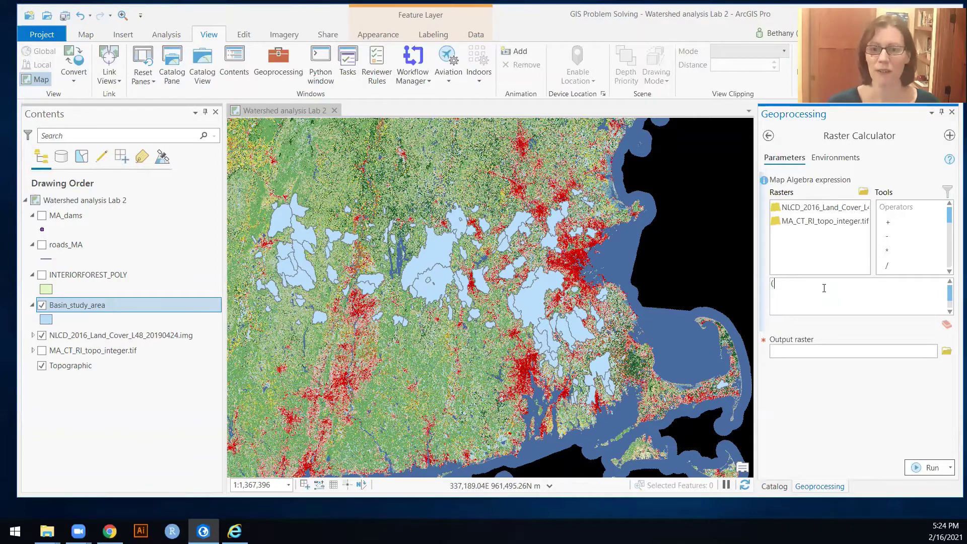
pyautogui.doubleClick(813, 209)
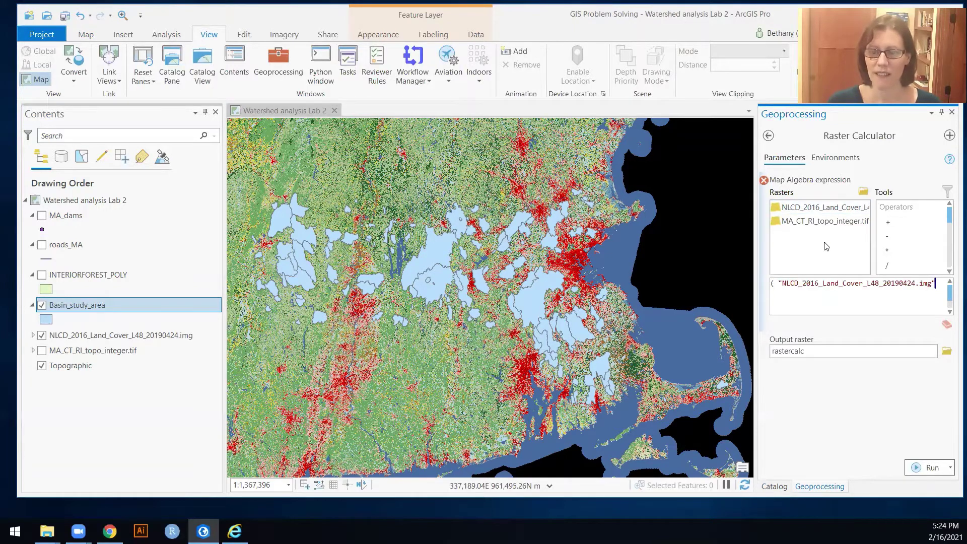
pyautogui.scroll(-1, 941, 232)
pyautogui.scroll(-2, 895, 255)
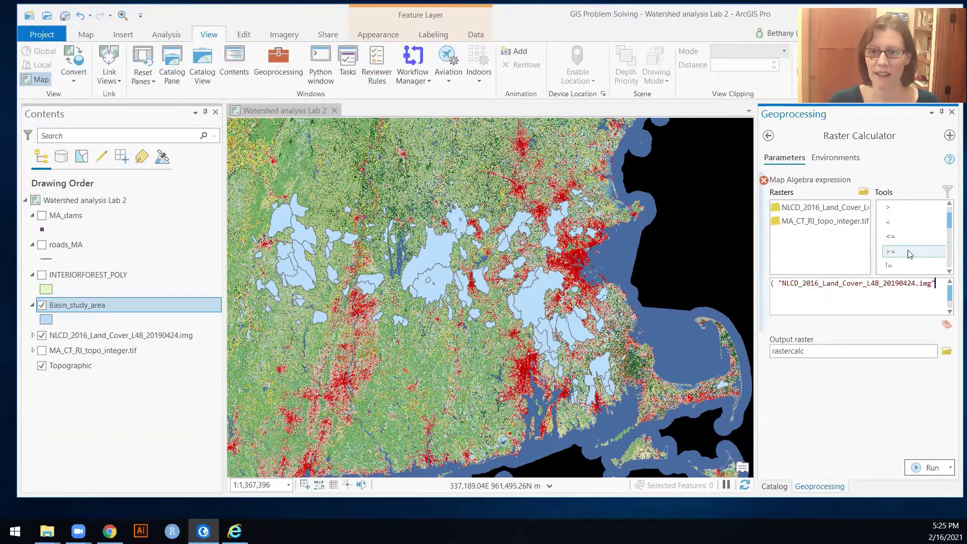
pyautogui.doubleClick(894, 254)
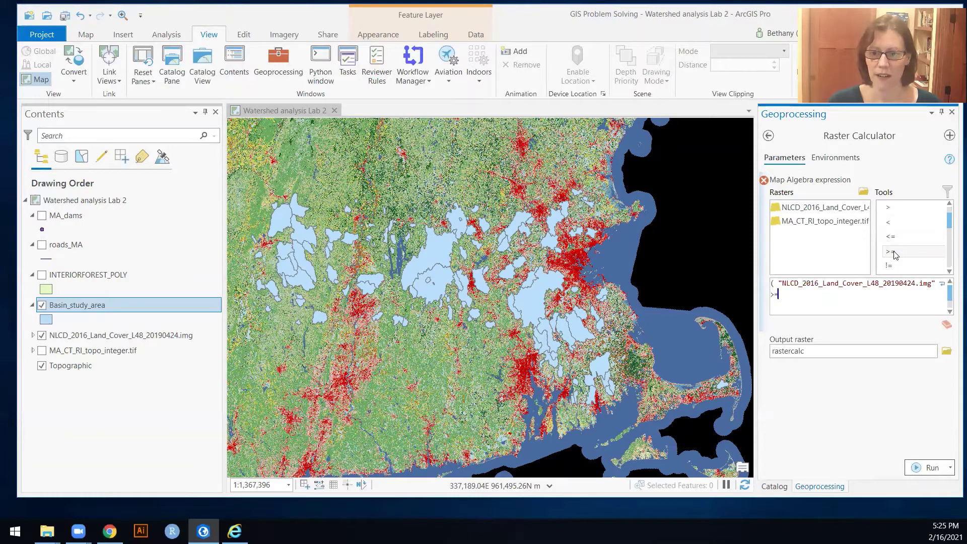
pyautogui.write('21')
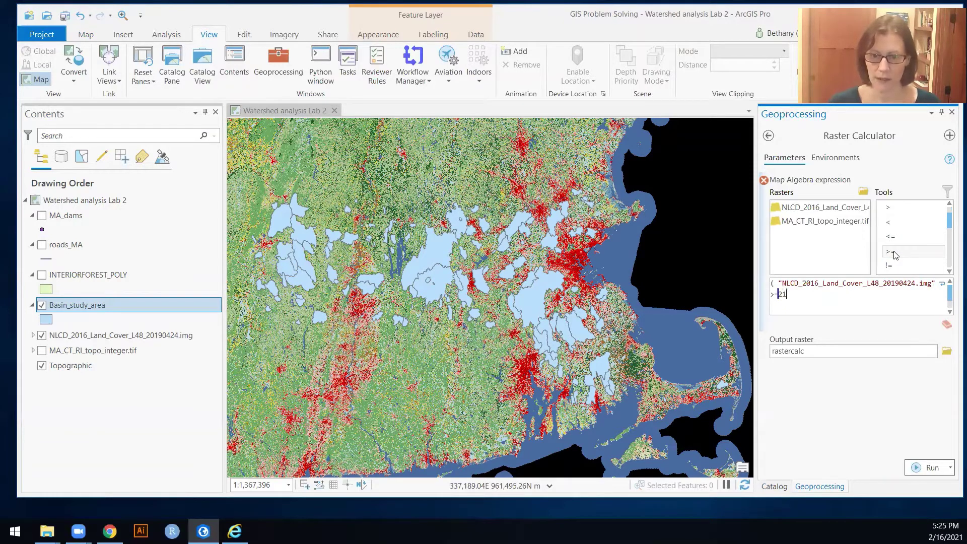
pyautogui.write(')')
# Append & ("NLCD_2016_Land_Cover_L48_20190424.img" <=24) as the second condition.
pyautogui.scroll(3, 902, 244)
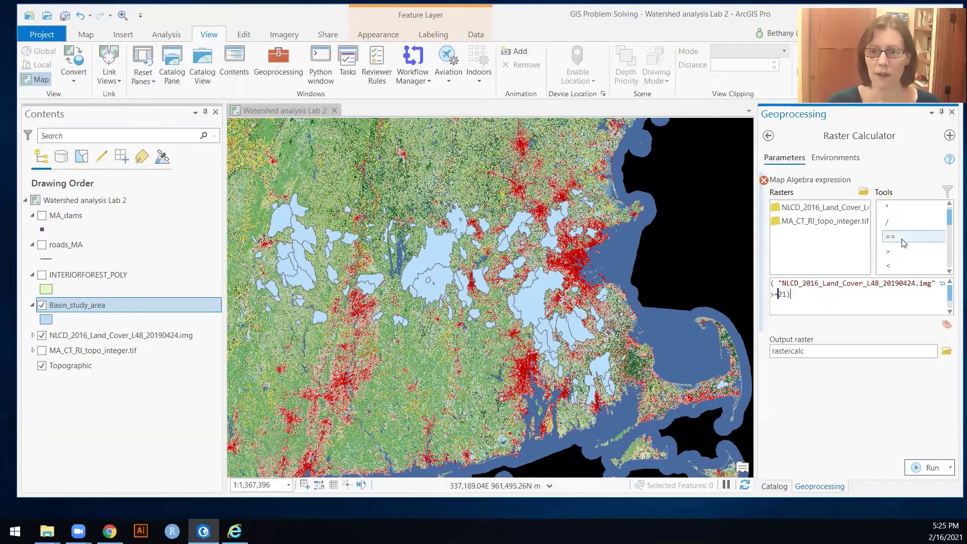
pyautogui.scroll(-4, 902, 242)
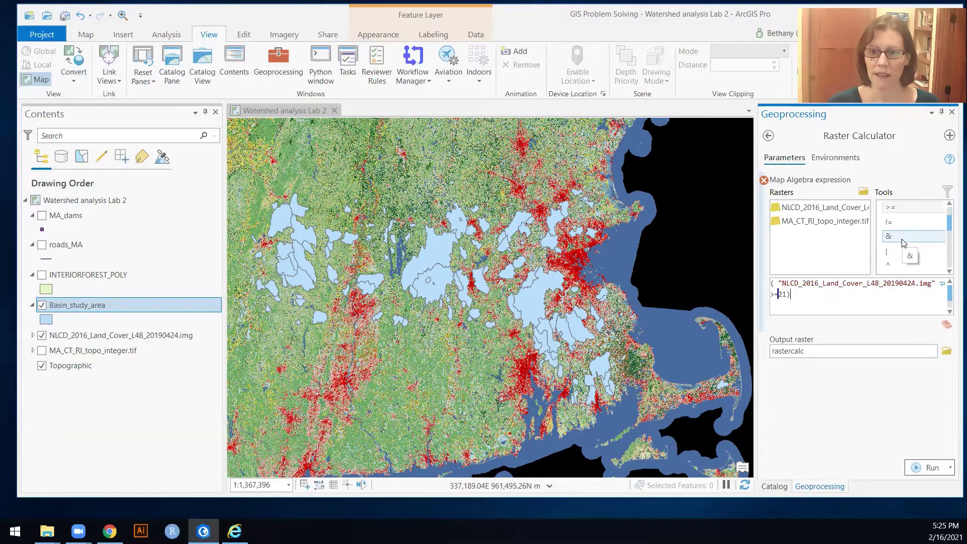
pyautogui.doubleClick(901, 236)
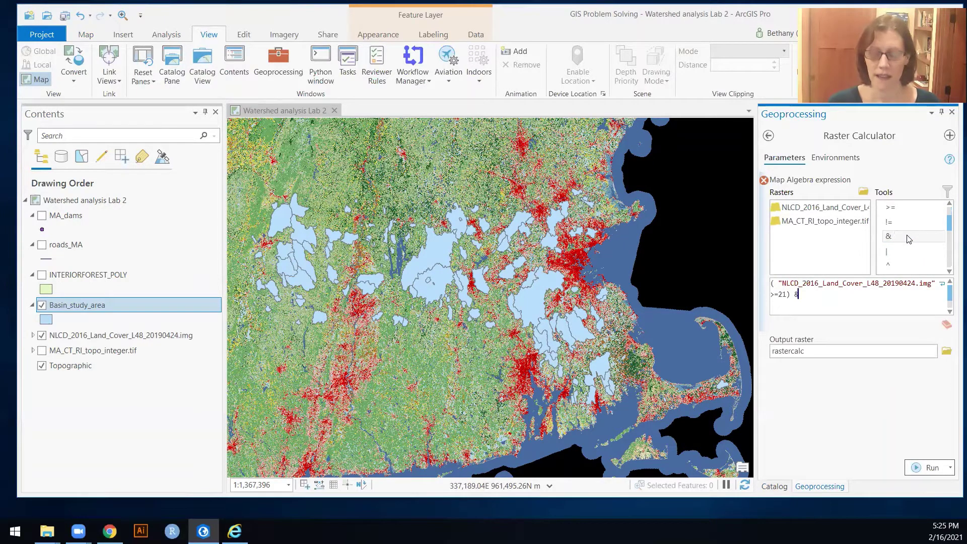
pyautogui.write('(')
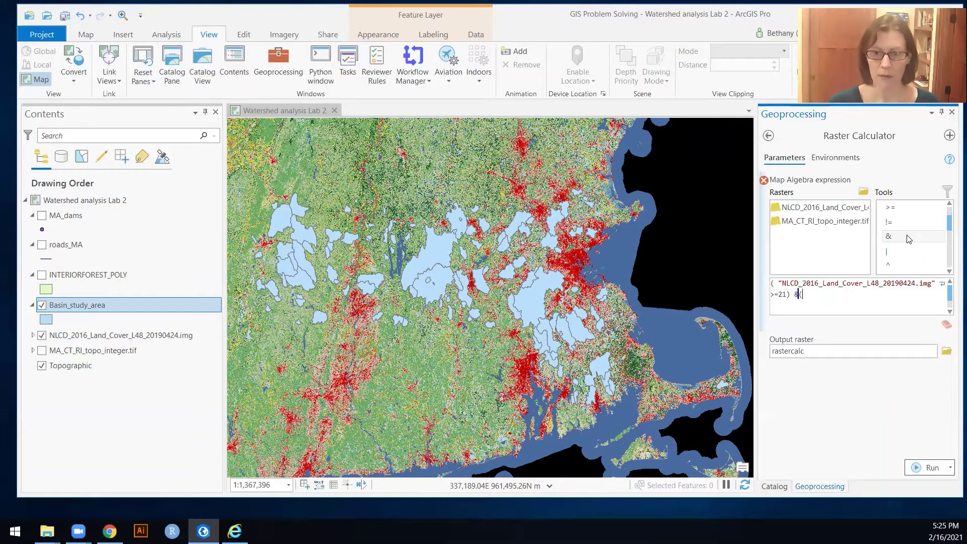
pyautogui.doubleClick(822, 208)
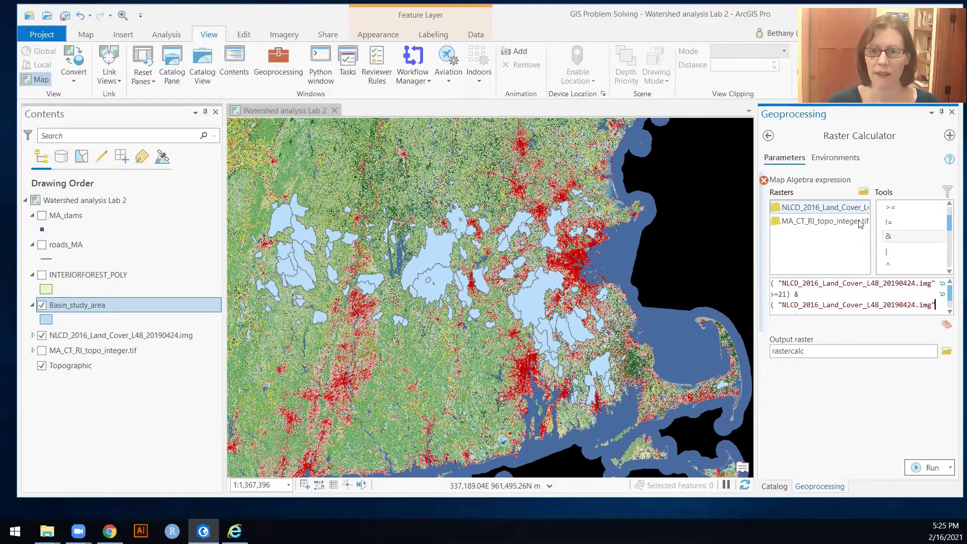
pyautogui.scroll(3, 902, 239)
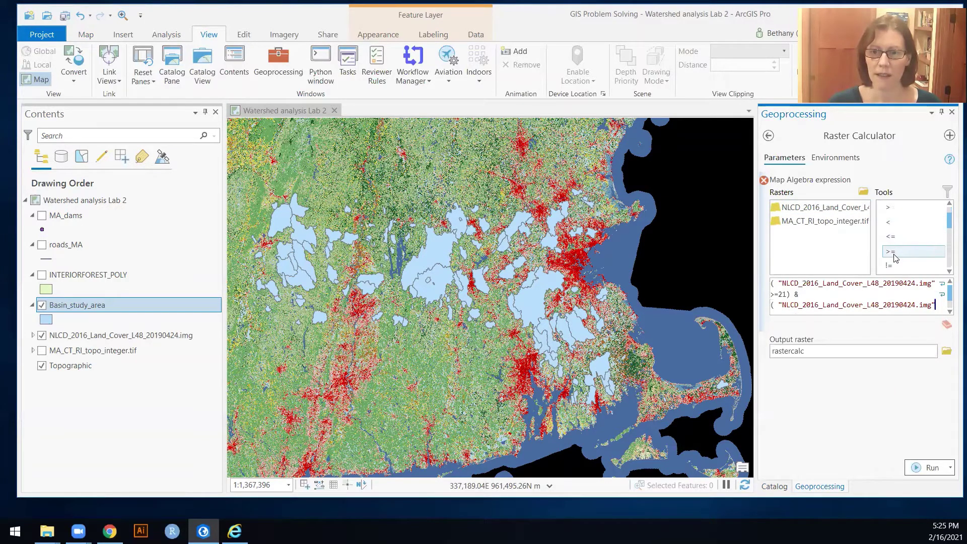
pyautogui.doubleClick(892, 236)
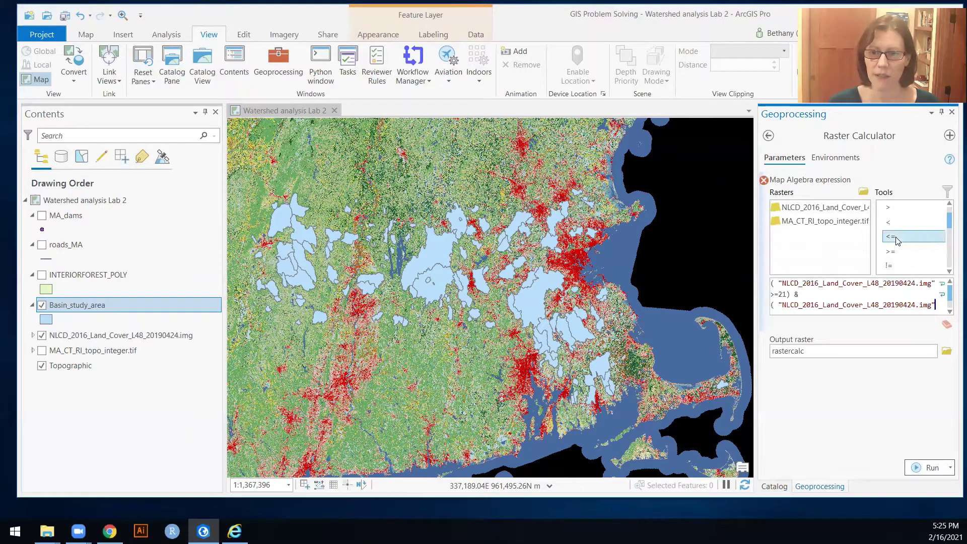
pyautogui.write('24')
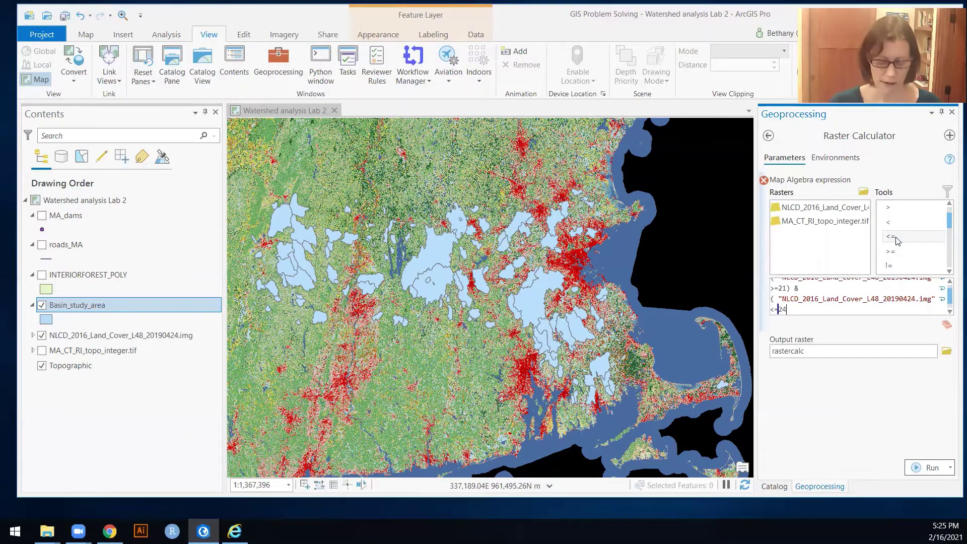
pyautogui.write(')')
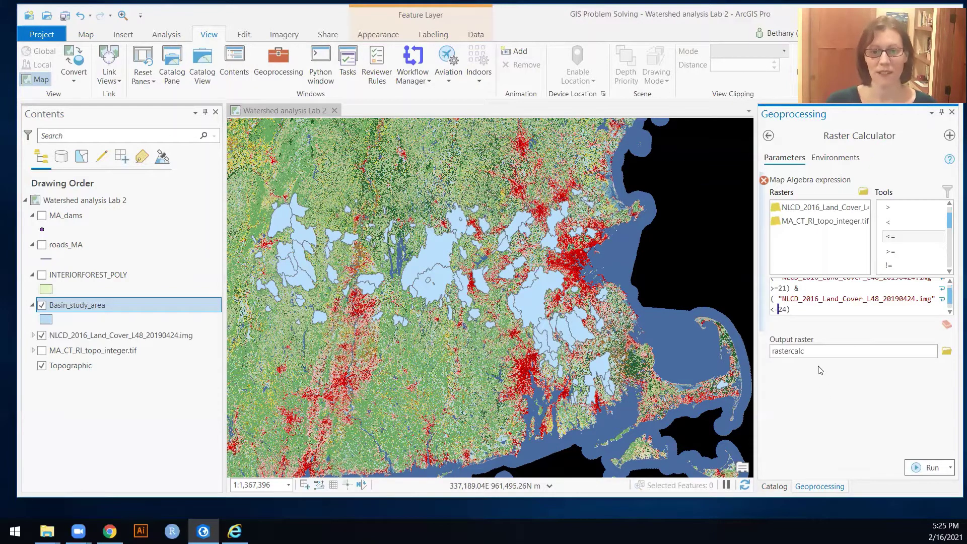
# Set the output raster to nlcd2016_dev in Default.gdb.
pyautogui.click(947, 351)
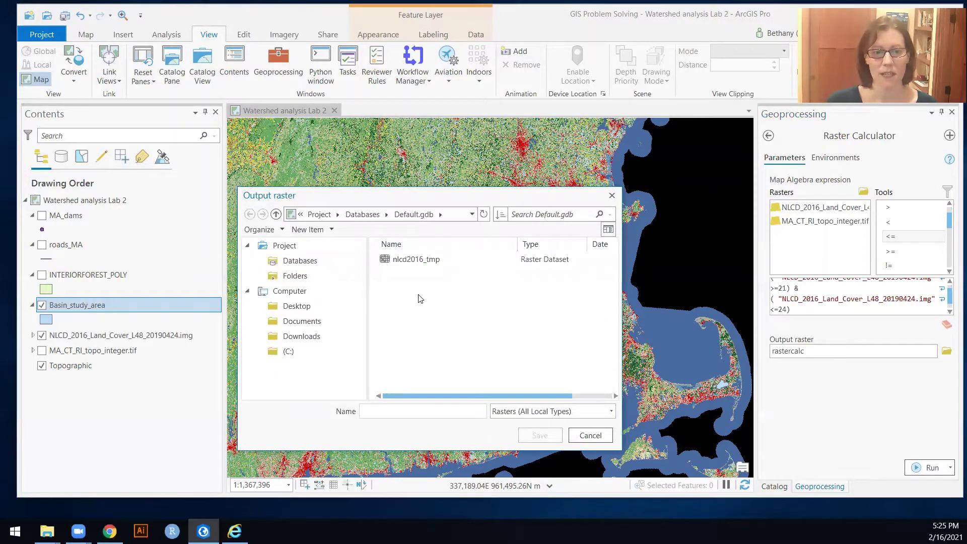
pyautogui.click(421, 259)
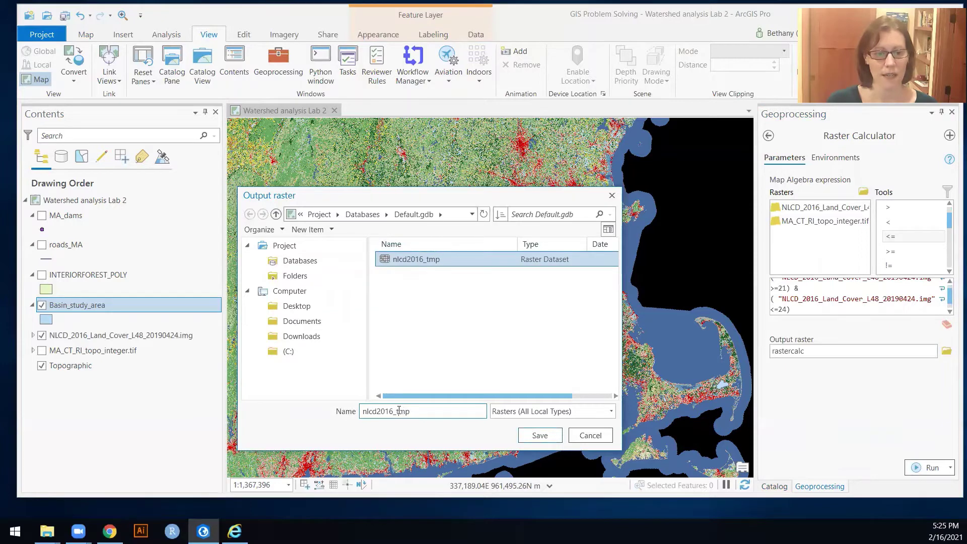
pyautogui.moveTo(397, 411); pyautogui.dragTo(421, 414)
pyautogui.write('dev')
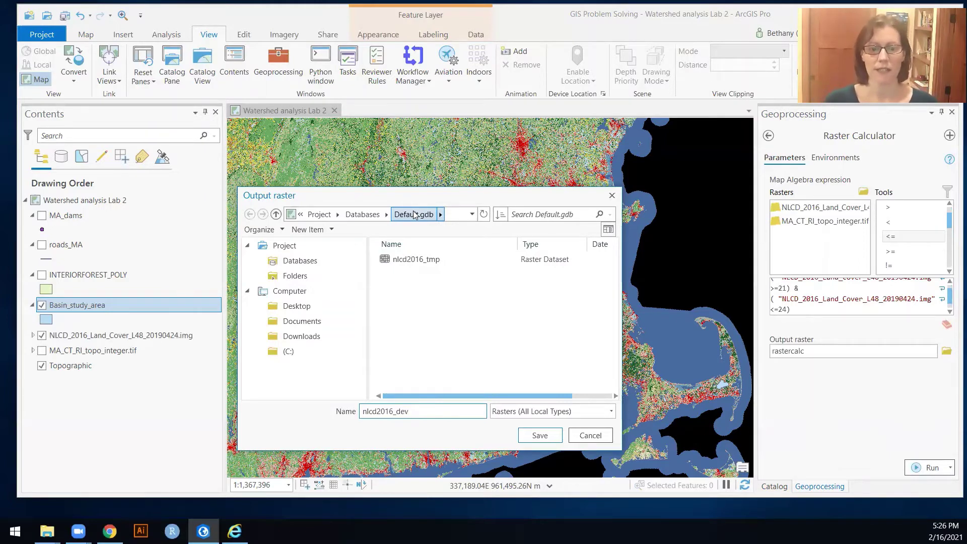
pyautogui.click(540, 435)
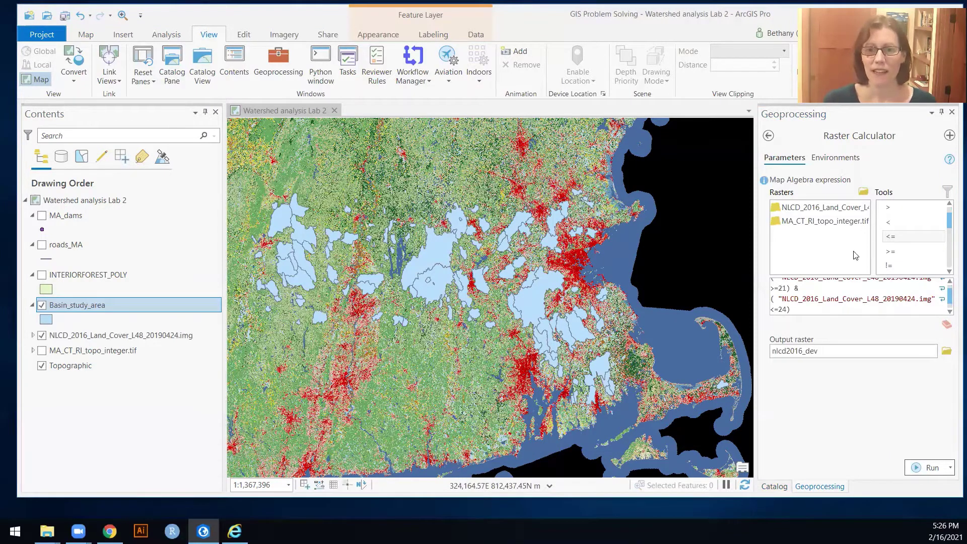
# Set the Processing Extent environment to Same As layer Basin_study_area.
pyautogui.click(836, 158)
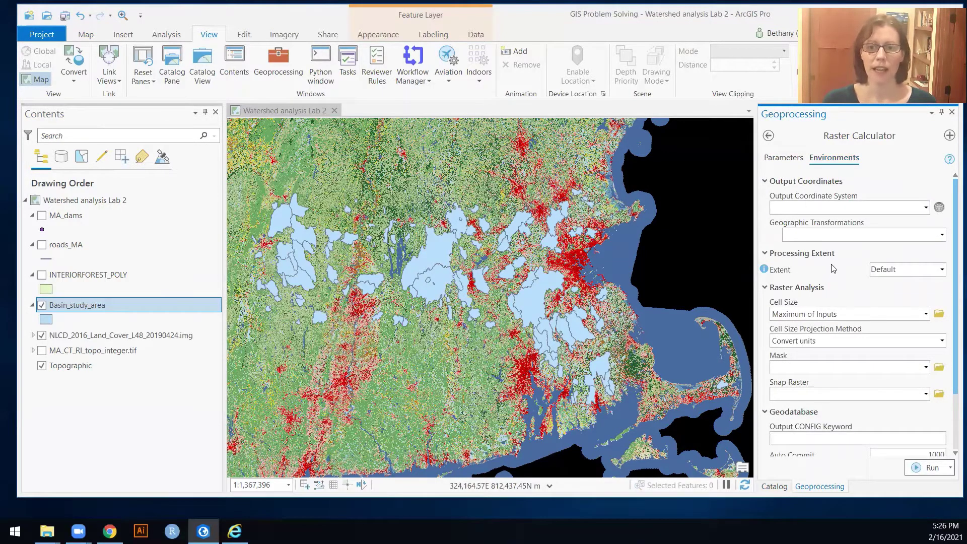
pyautogui.click(942, 271)
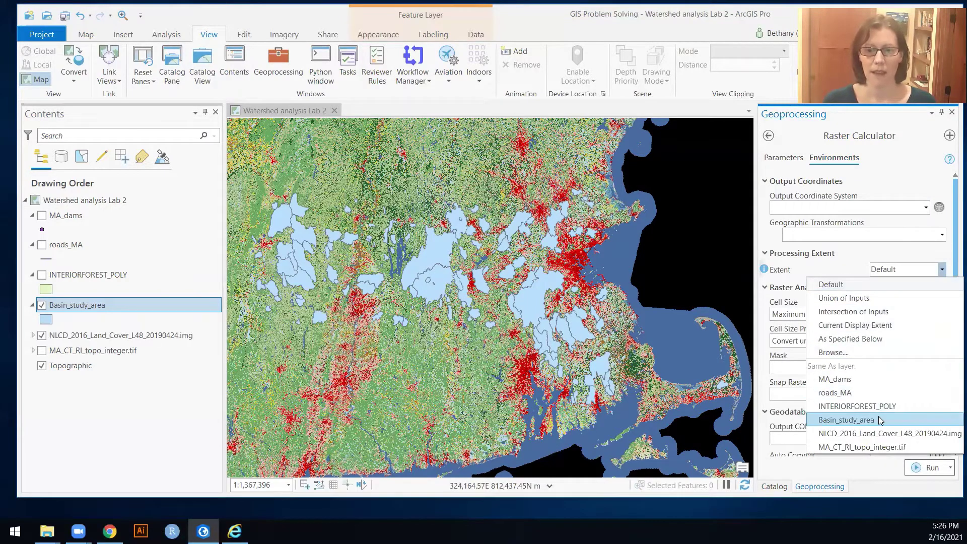
pyautogui.click(842, 339)
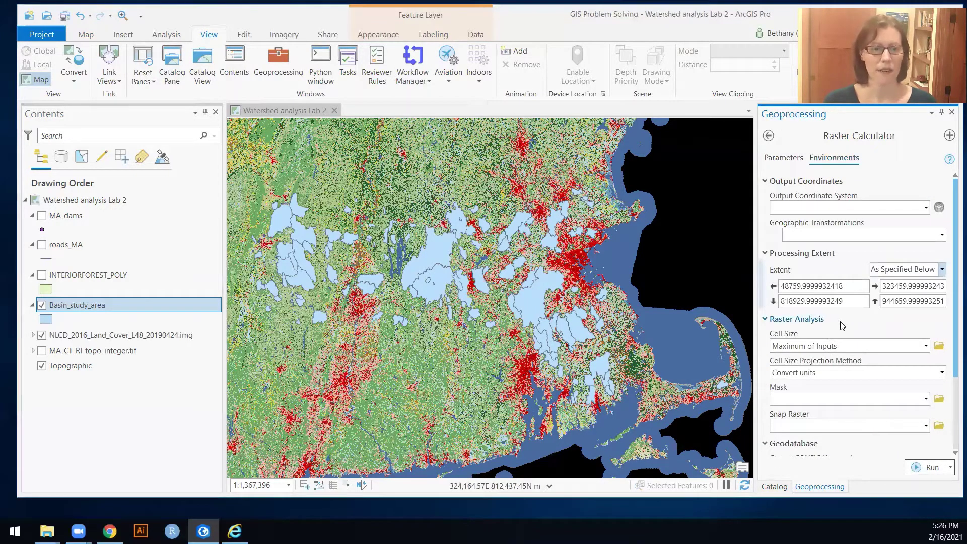
# Compare extents by zooming to the NLCD layer, then to Basin_study_area, and return to Parameters.
pyautogui.rightClick(83, 335)
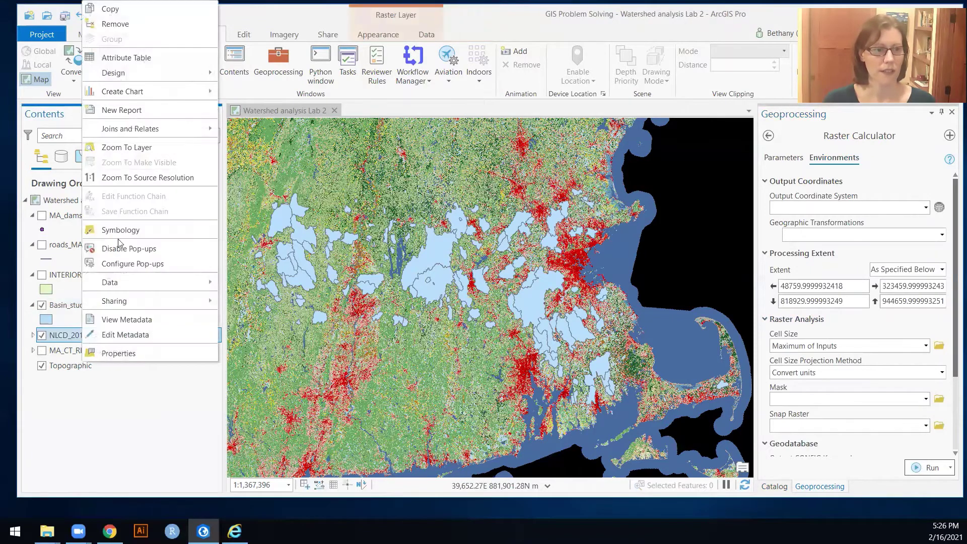
pyautogui.click(130, 148)
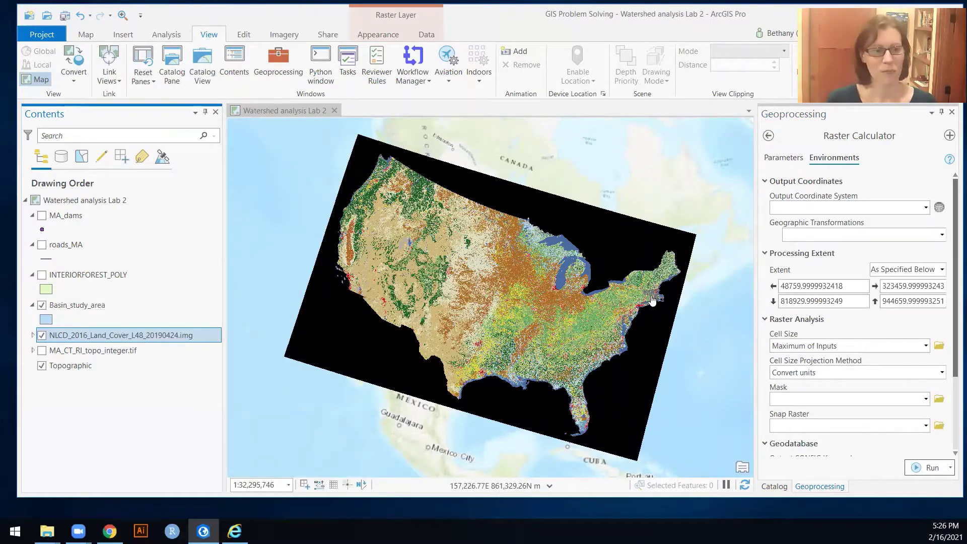
pyautogui.rightClick(79, 308)
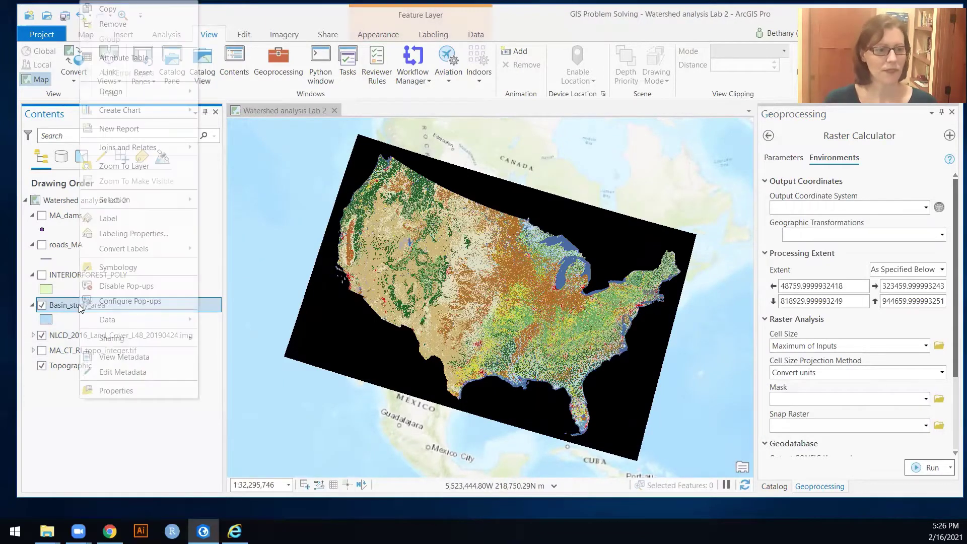
pyautogui.click(117, 169)
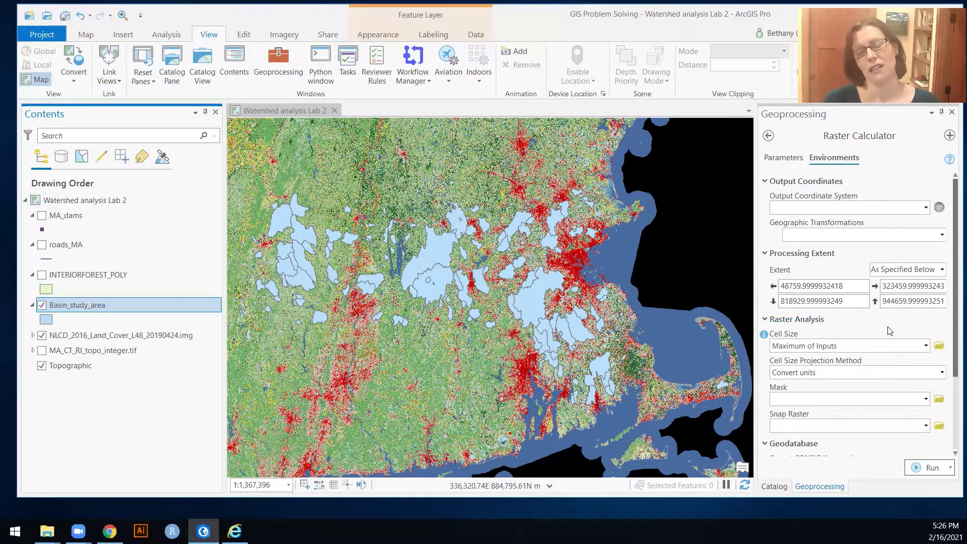
pyautogui.click(789, 161)
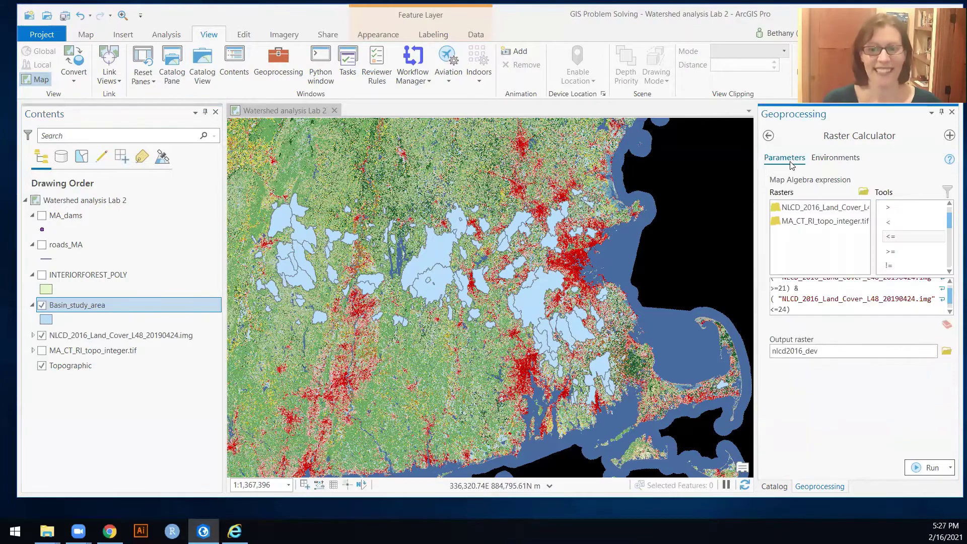
# Run the Raster Calculator to produce the 0/1 nlcd2016_dev developed-land layer.
pyautogui.click(931, 469)
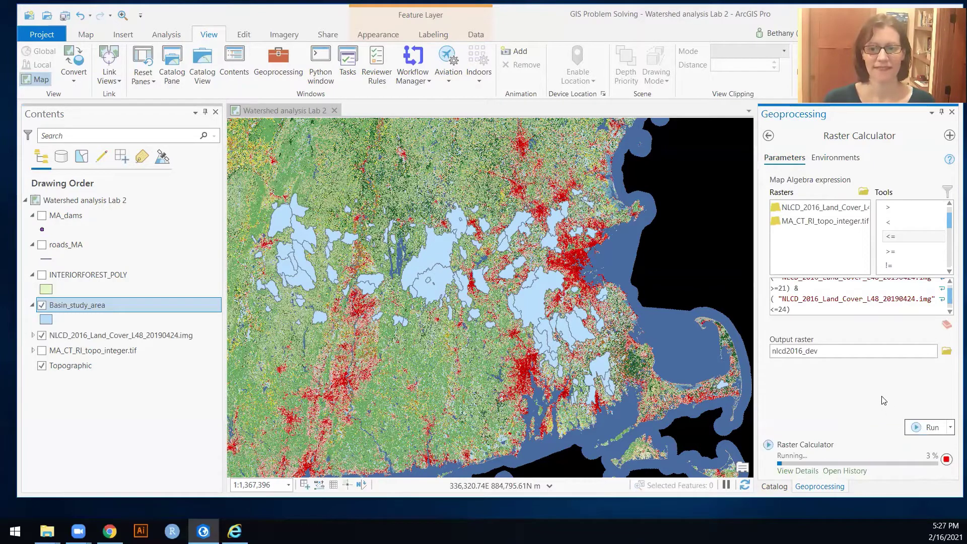
pyautogui.moveTo(851, 450)
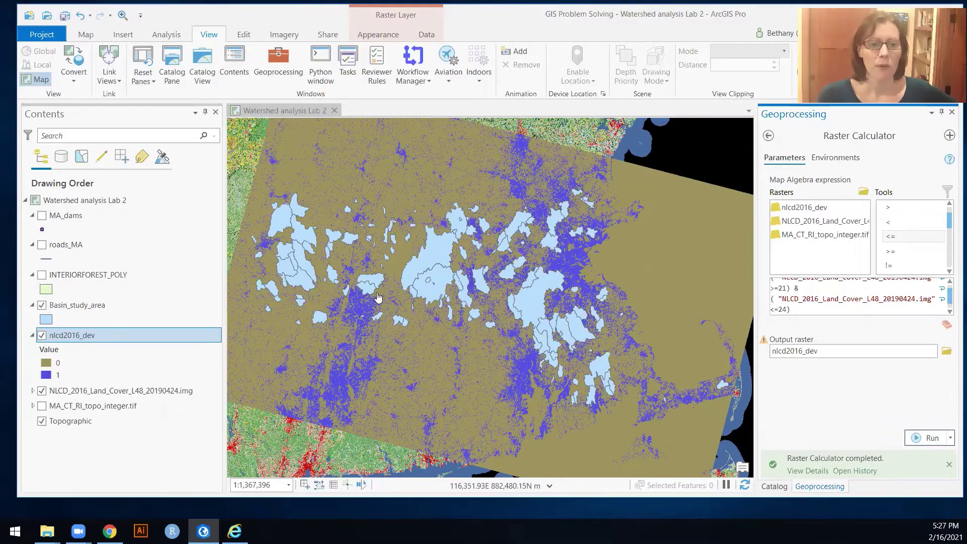
# Zoom in and identify nlcd2016_dev pixels, confirming developed cells read 1 and others 0, then return to search results.
pyautogui.scroll(5, 363, 264)
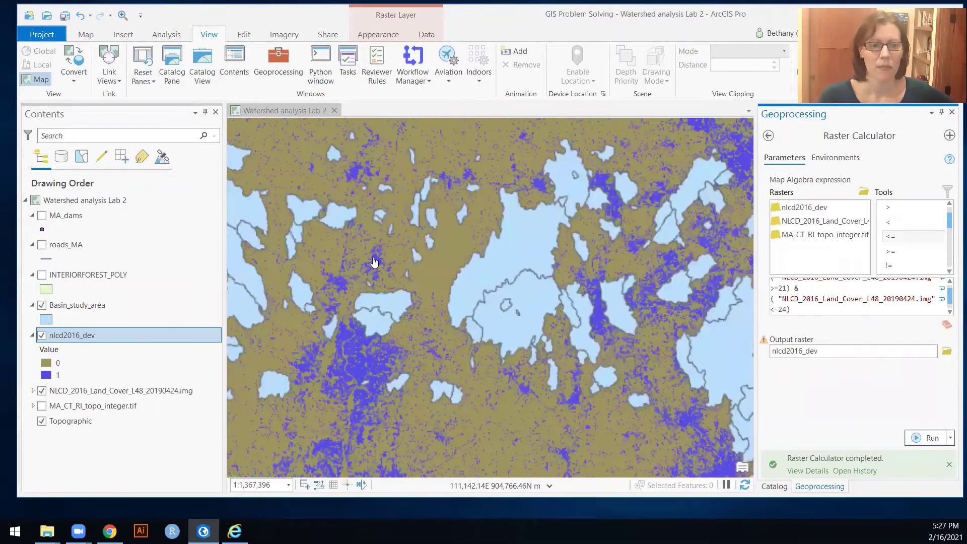
pyautogui.scroll(1, 411, 274)
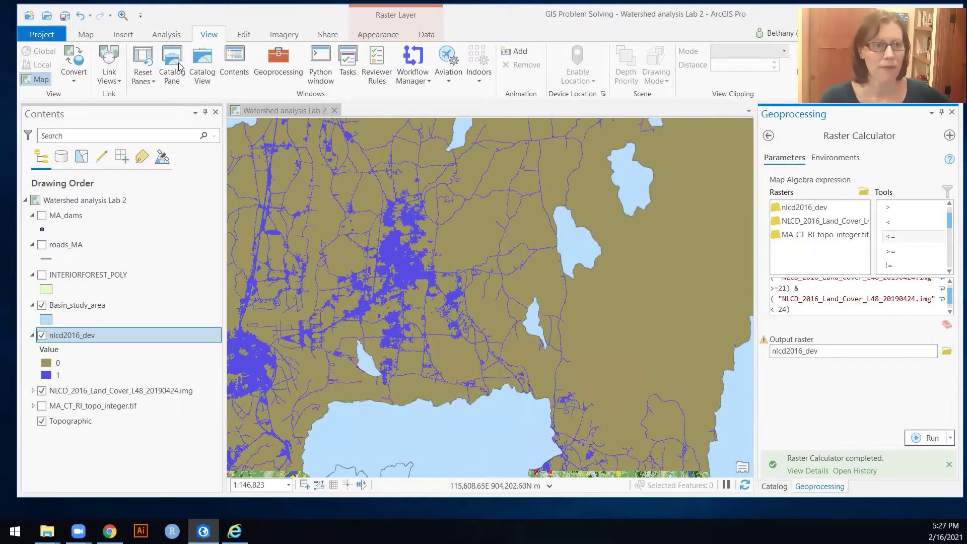
pyautogui.click(87, 34)
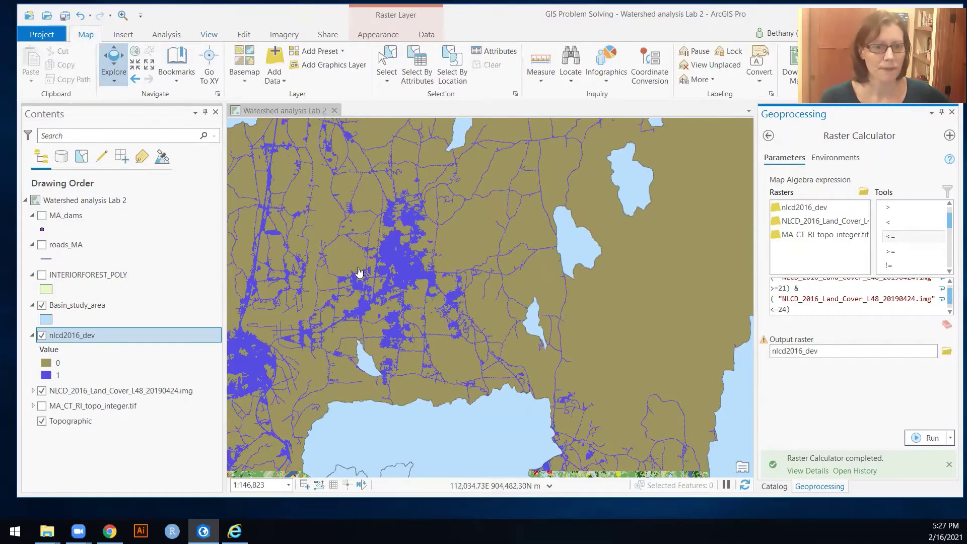
pyautogui.click(400, 265)
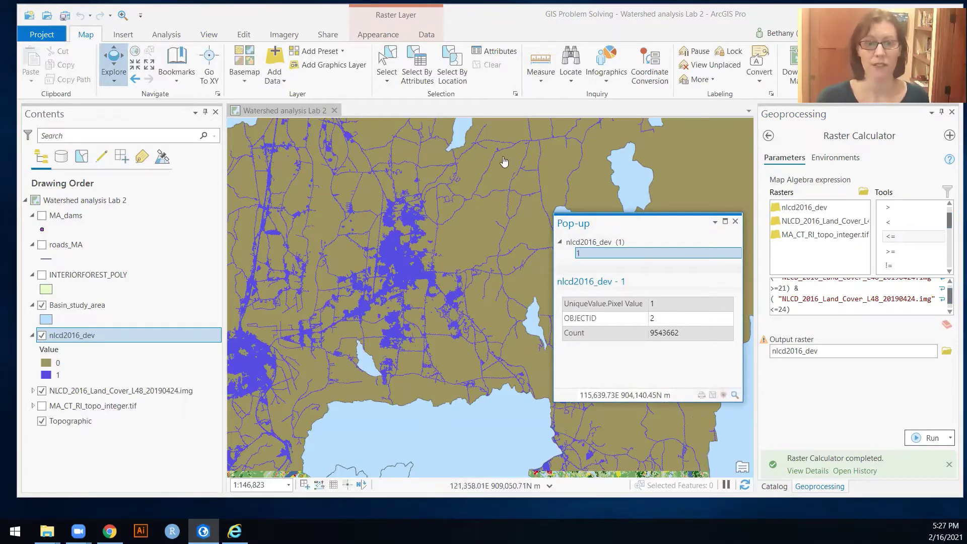
pyautogui.click(476, 234)
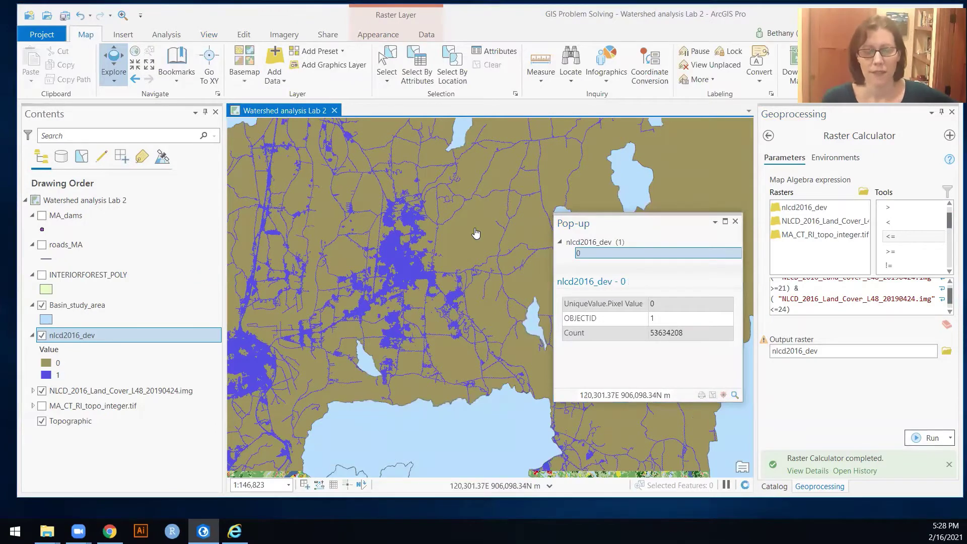
pyautogui.click(403, 263)
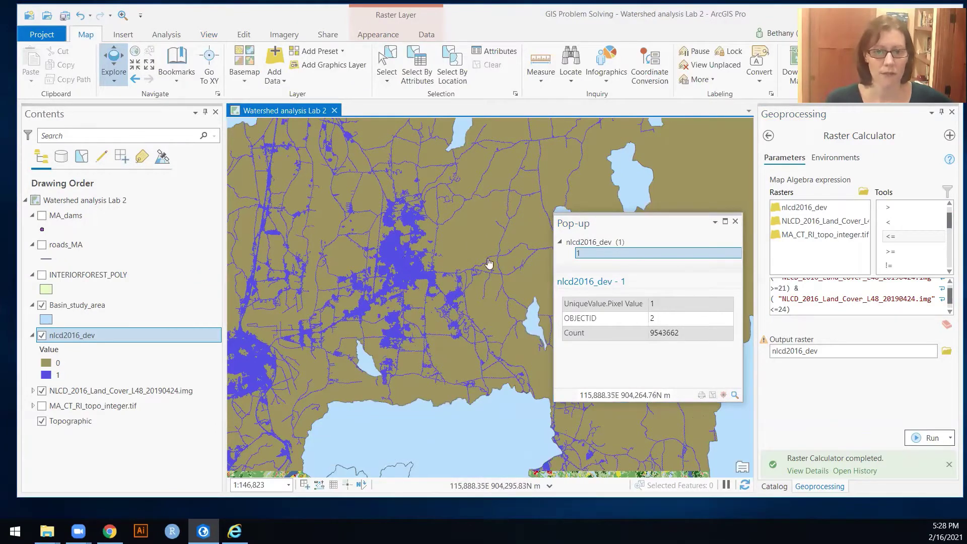
pyautogui.click(735, 221)
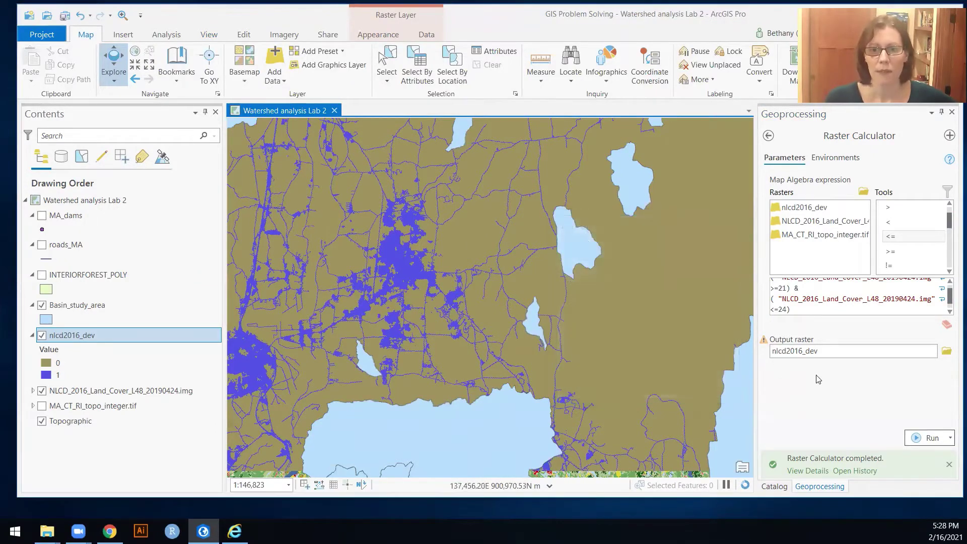
pyautogui.click(768, 135)
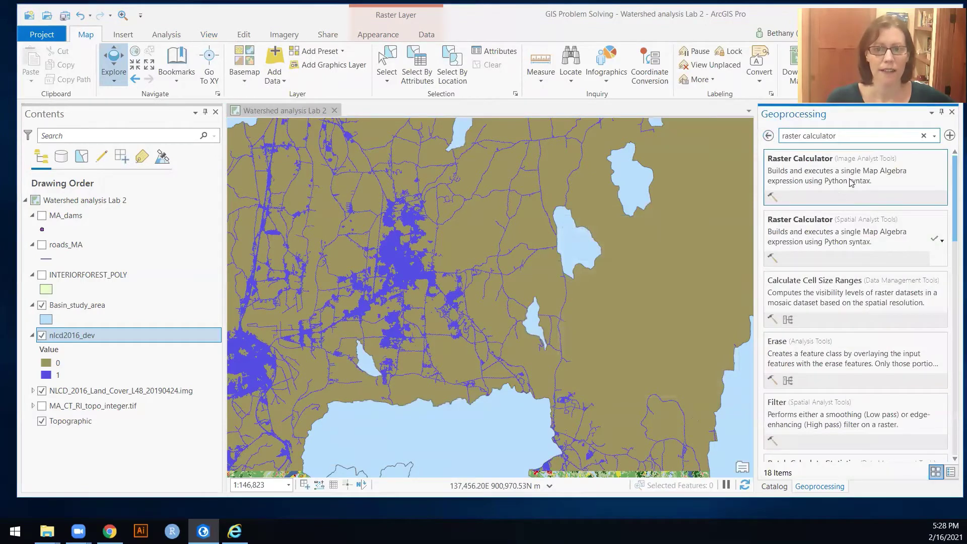
# Search for 'zonal statistics' and open the Zonal Statistics as Table tool.
pyautogui.click(923, 135)
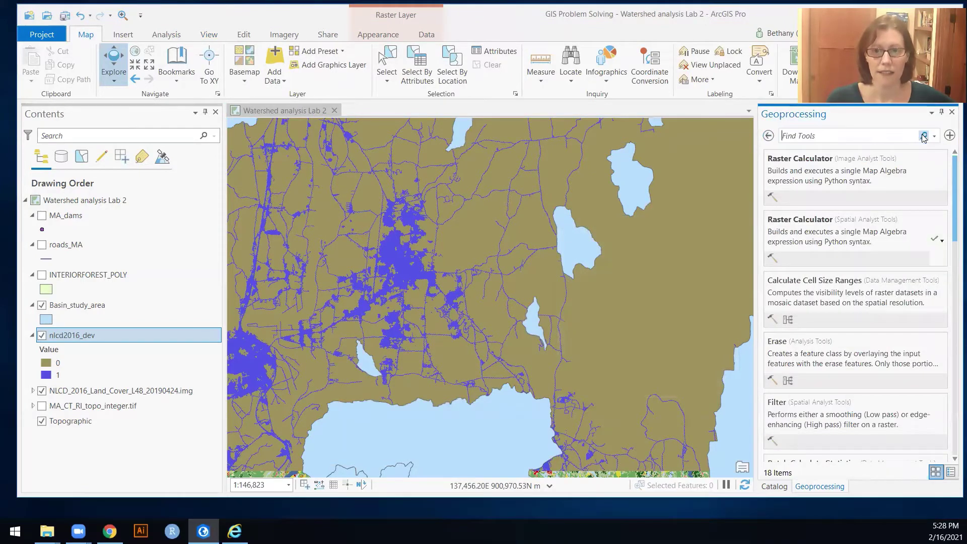
pyautogui.click(873, 133)
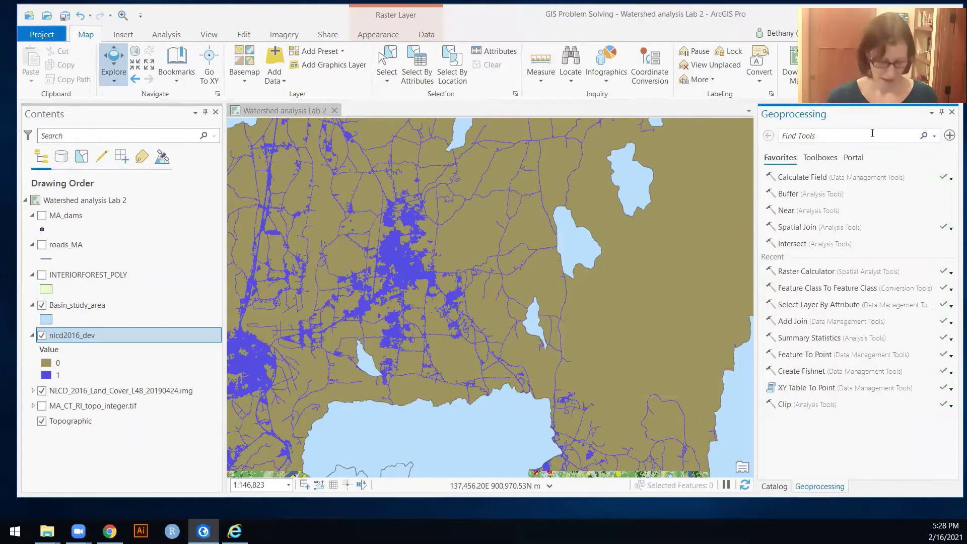
pyautogui.write('zonal')
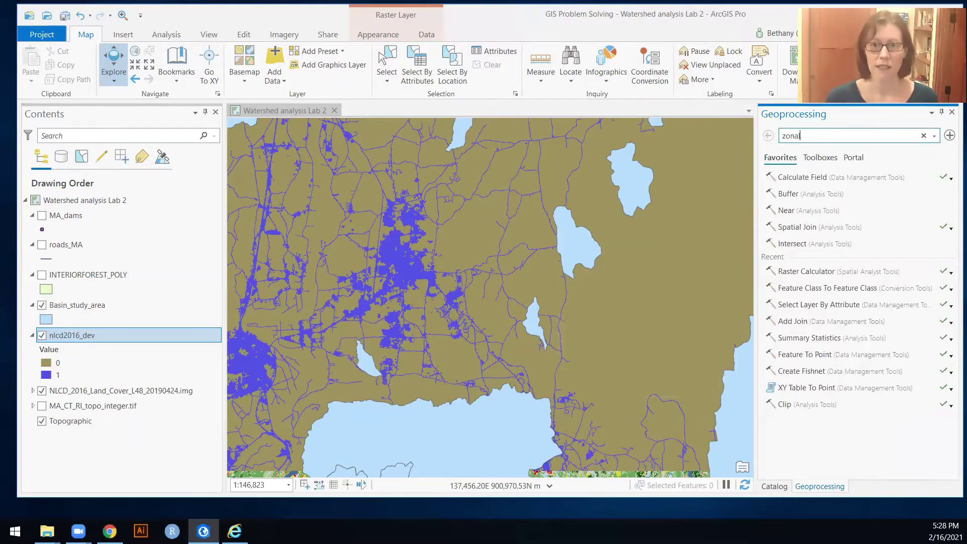
pyautogui.write(' statistic')
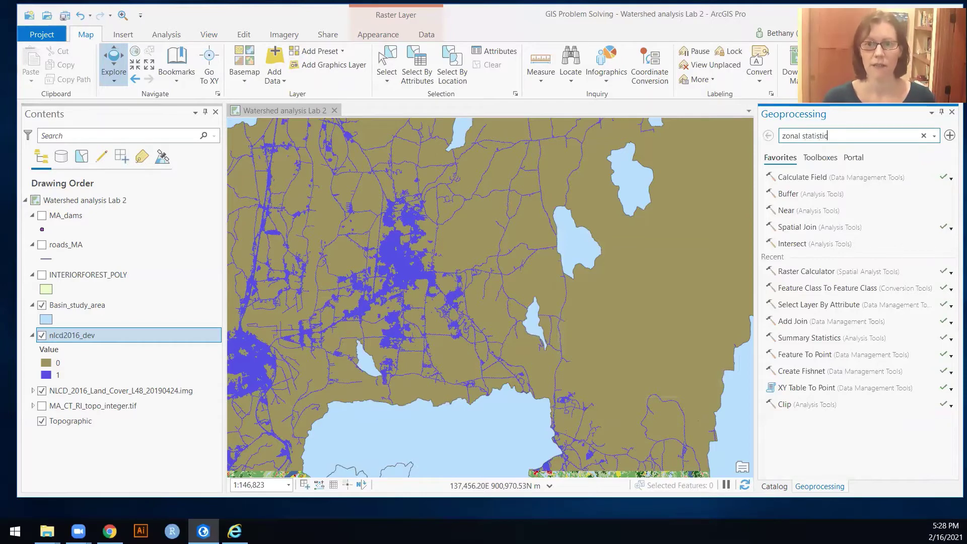
pyautogui.write('s')
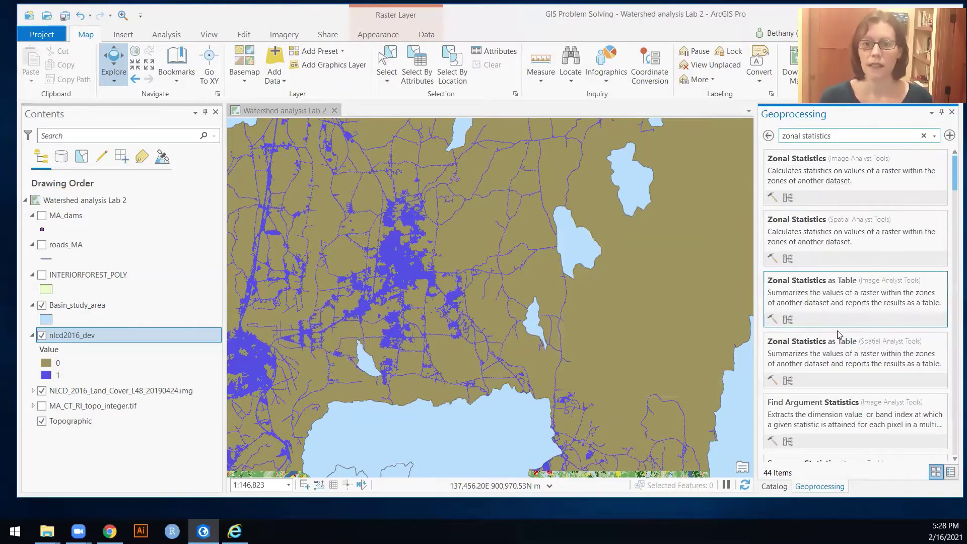
pyautogui.click(831, 345)
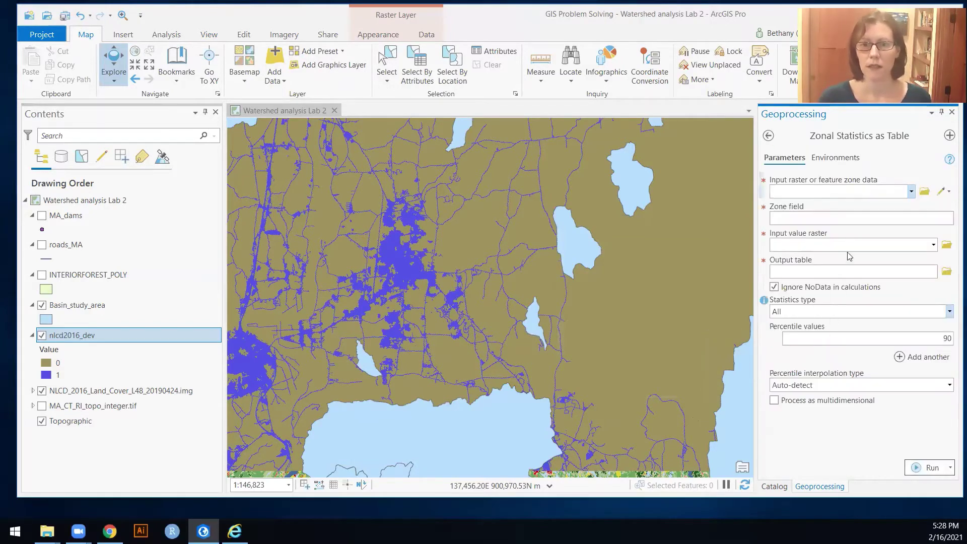
# Run it with zones Basin_study_area by Name, value raster nlcd2016_dev, and output table Basin_dev.
pyautogui.click(912, 192)
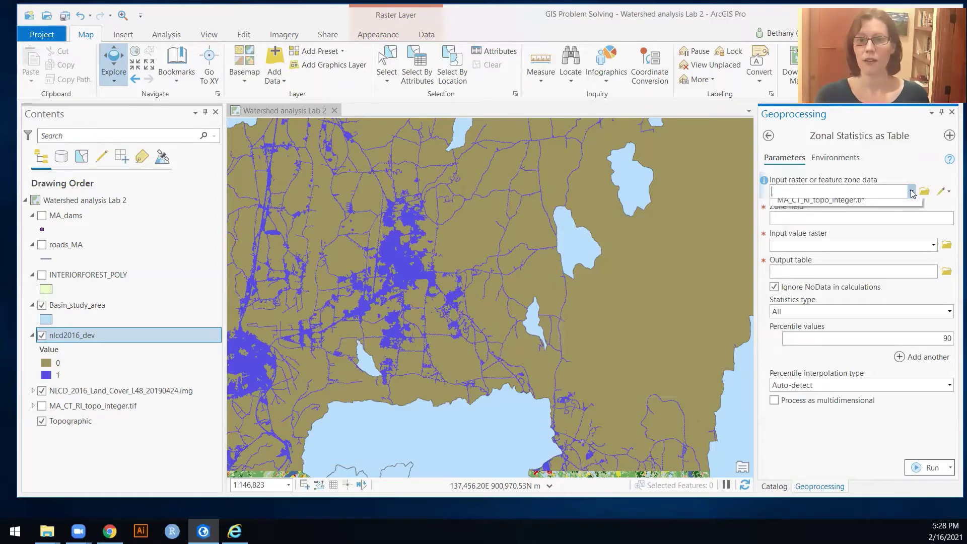
pyautogui.click(841, 247)
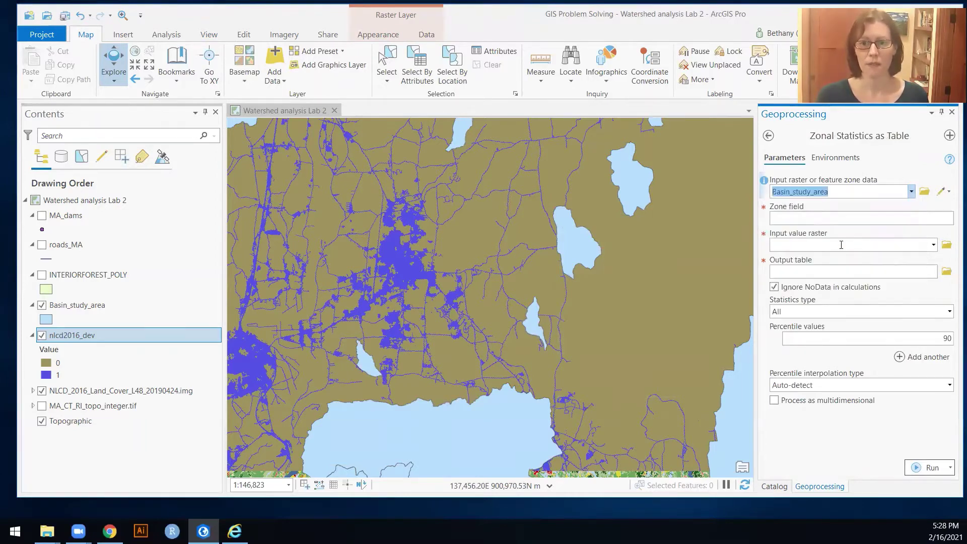
pyautogui.click(949, 218)
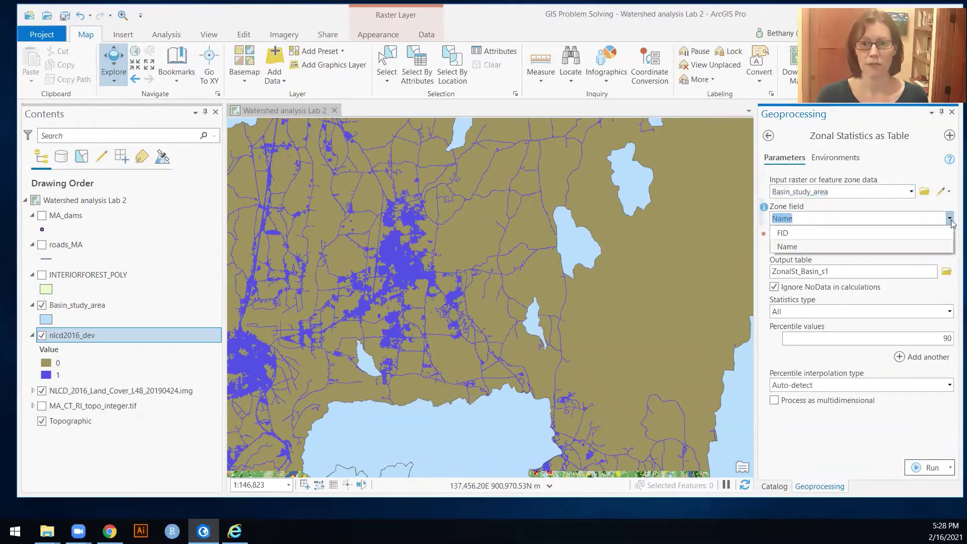
pyautogui.click(950, 218)
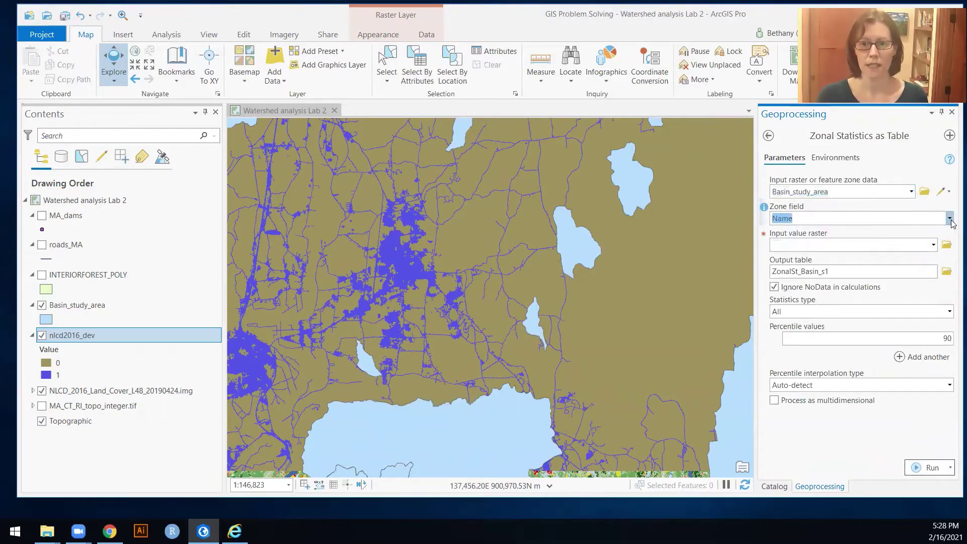
pyautogui.click(933, 245)
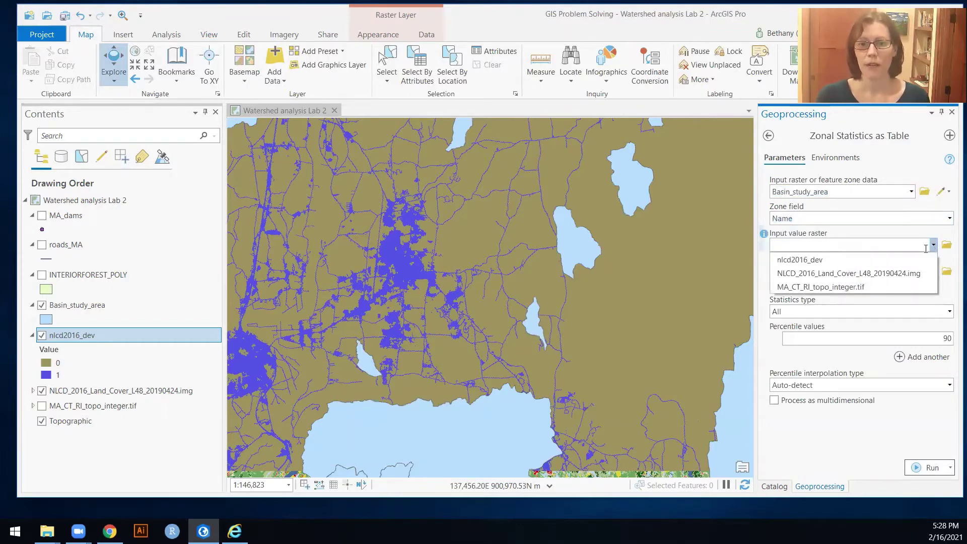
pyautogui.click(819, 261)
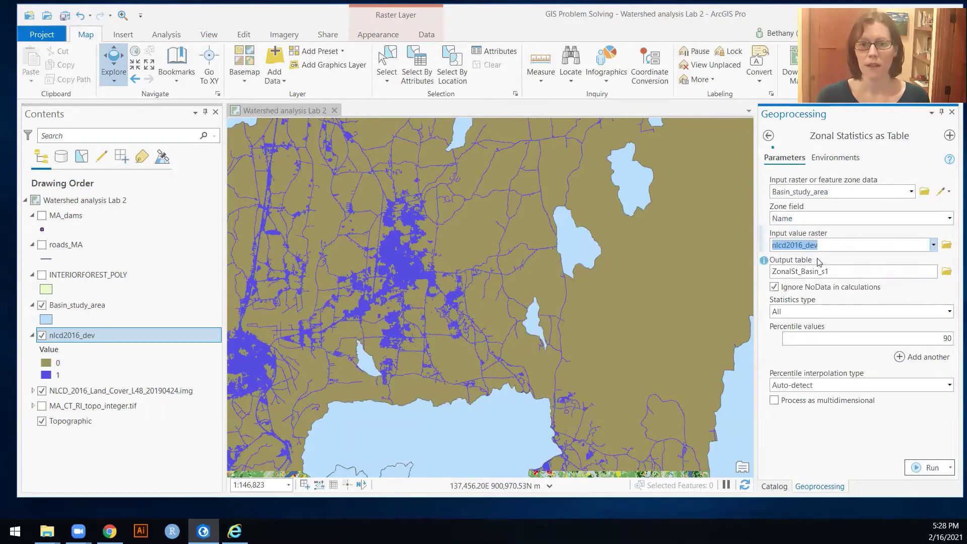
pyautogui.click(864, 270)
pyautogui.click(893, 271)
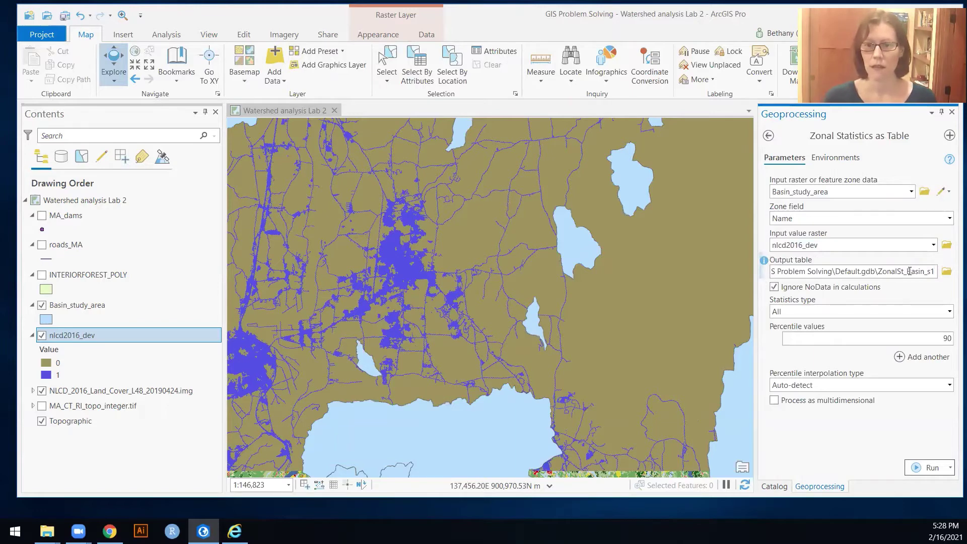
pyautogui.press('BackSpace')
pyautogui.press('BackSpace')
pyautogui.press('BackSpace')
pyautogui.press('BackSpace')
pyautogui.press('BackSpace')
pyautogui.press('BackSpace')
pyautogui.press('BackSpace')
pyautogui.press('BackSpace')
pyautogui.press('BackSpace')
pyautogui.press('BackSpace')
pyautogui.press('BackSpace')
pyautogui.press('BackSpace')
pyautogui.press('BackSpace')
pyautogui.press('BackSpace')
pyautogui.press('BackSpace')
pyautogui.press('BackSpace')
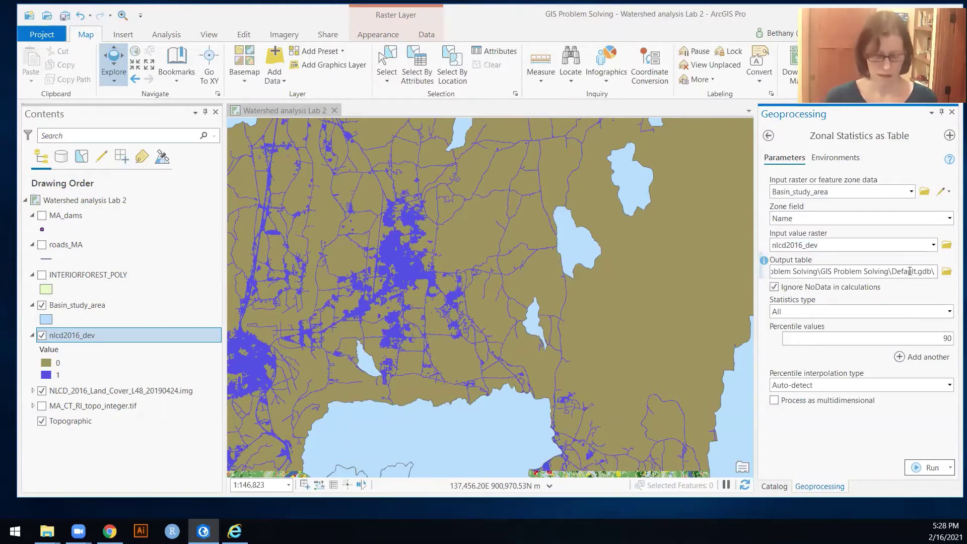
pyautogui.write('Basin_')
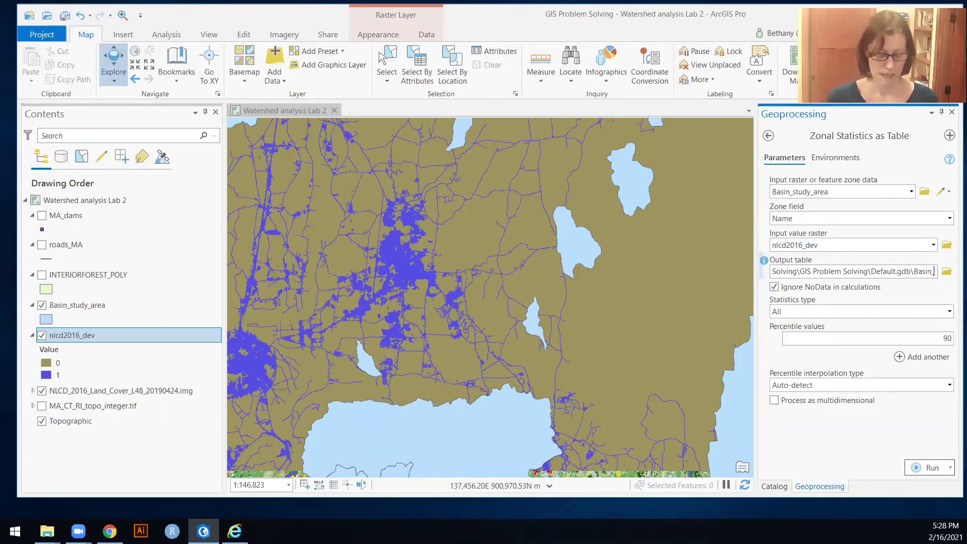
pyautogui.write('dev')
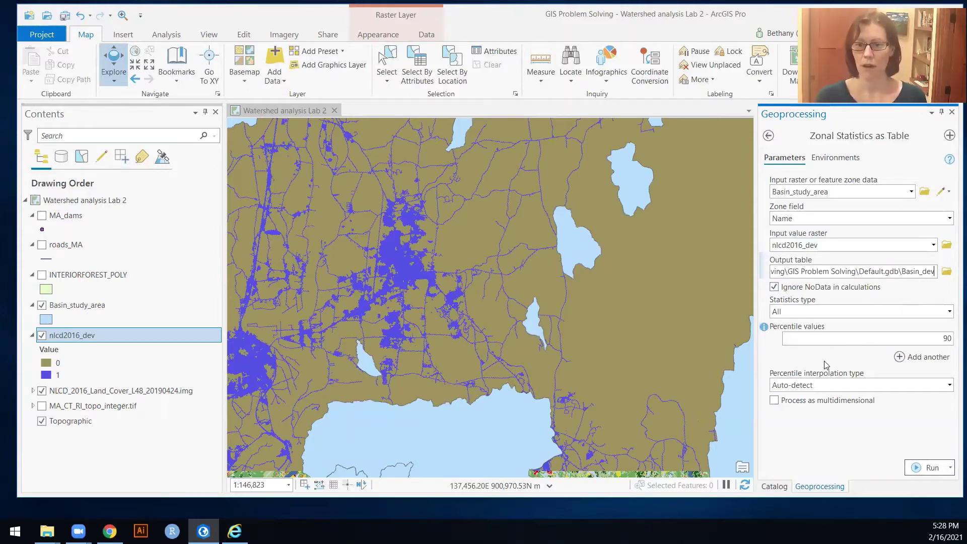
pyautogui.click(932, 467)
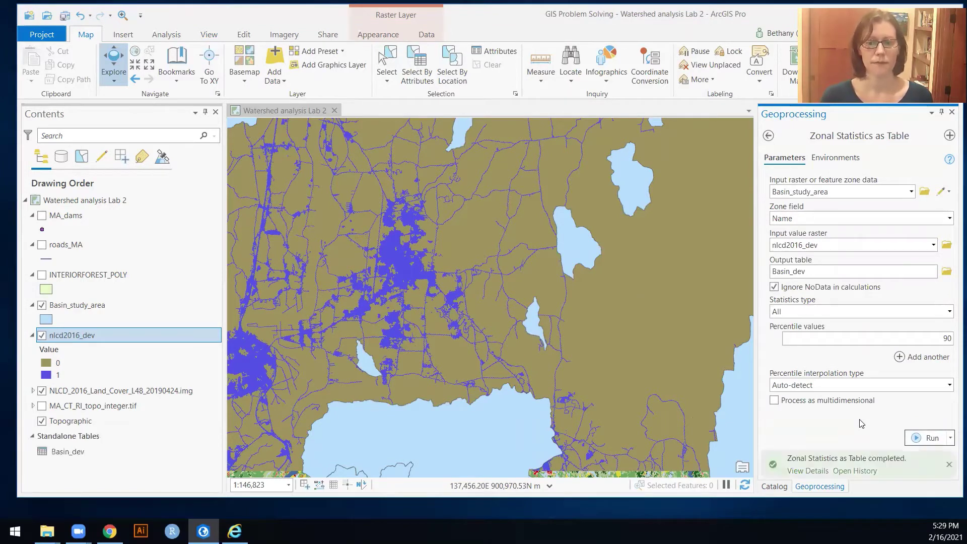
# Open the Basin_dev standalone table, scroll right, and select its MEAN column.
pyautogui.click(64, 450)
pyautogui.rightClick(63, 450)
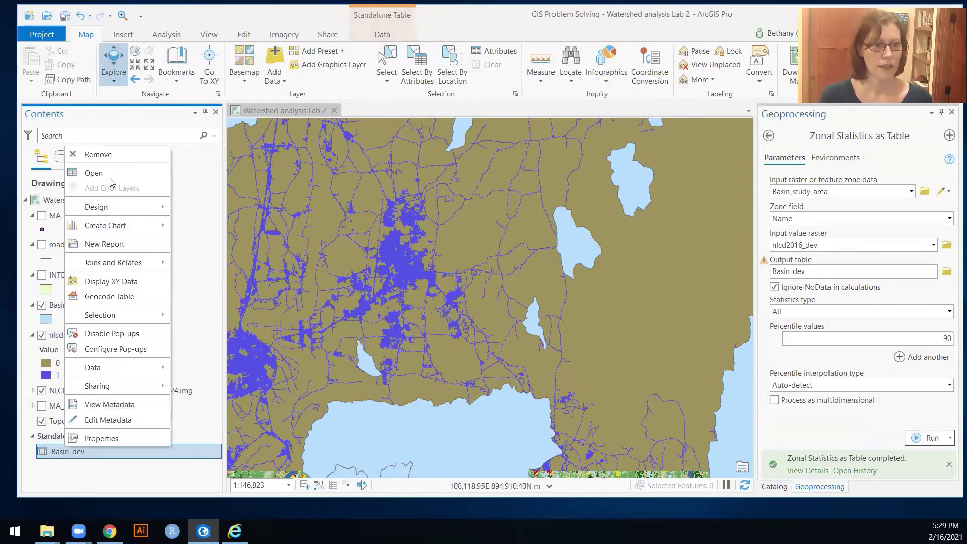
pyautogui.click(158, 175)
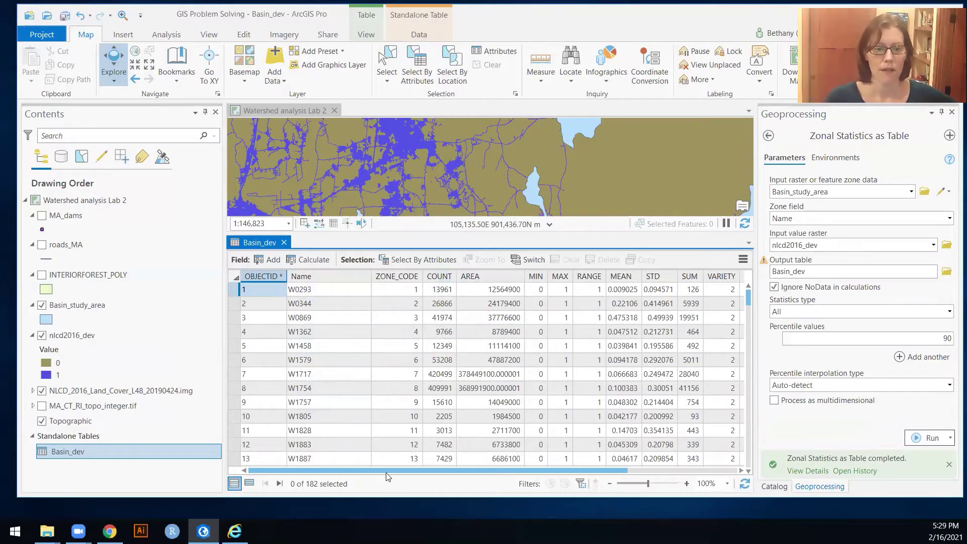
pyautogui.moveTo(388, 469); pyautogui.dragTo(476, 461)
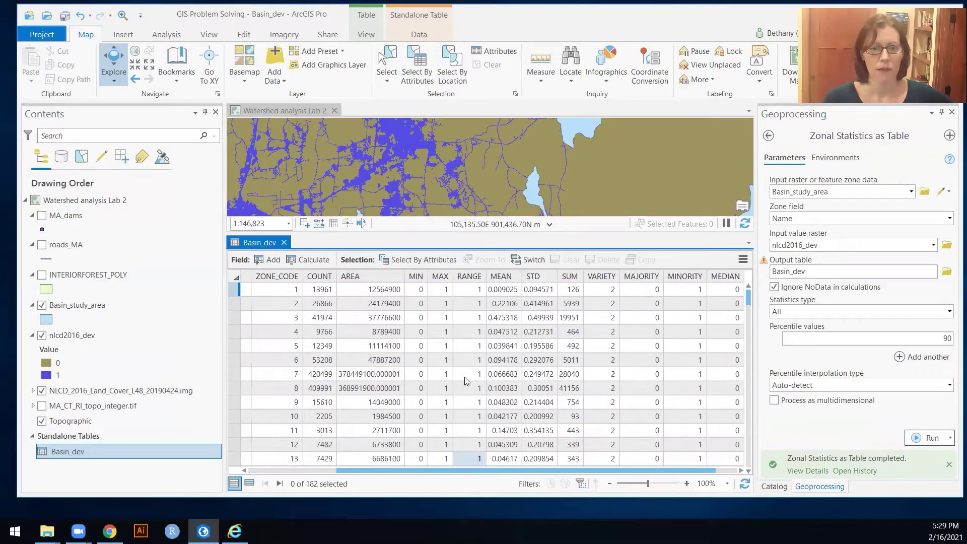
pyautogui.click(506, 276)
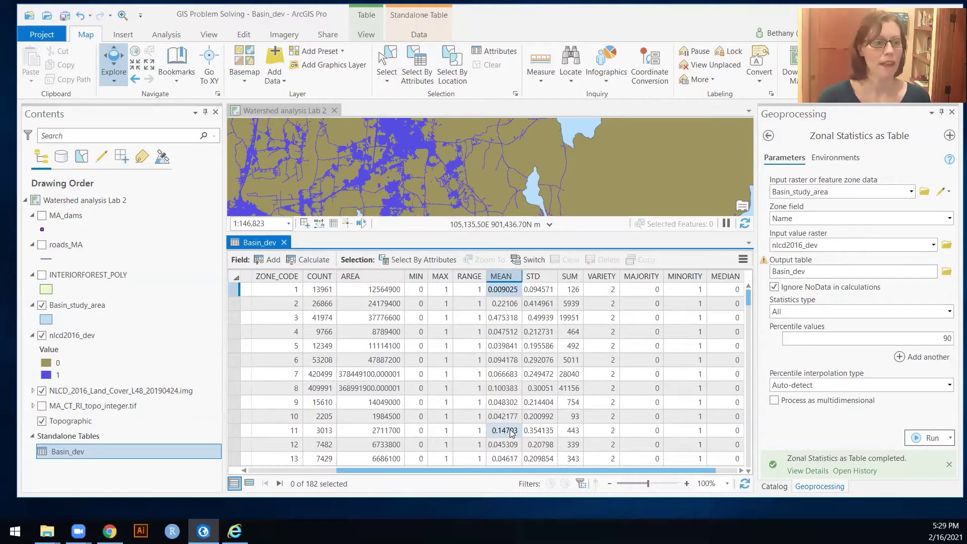
# Add a join from Basin_dev to Basin_study_area using Name as the join field.
pyautogui.rightClick(71, 306)
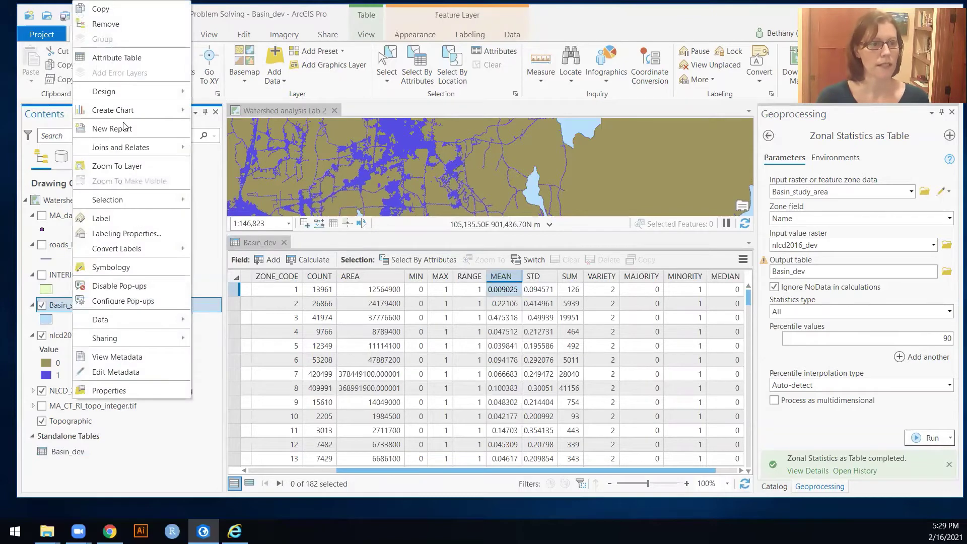
pyautogui.moveTo(125, 151)
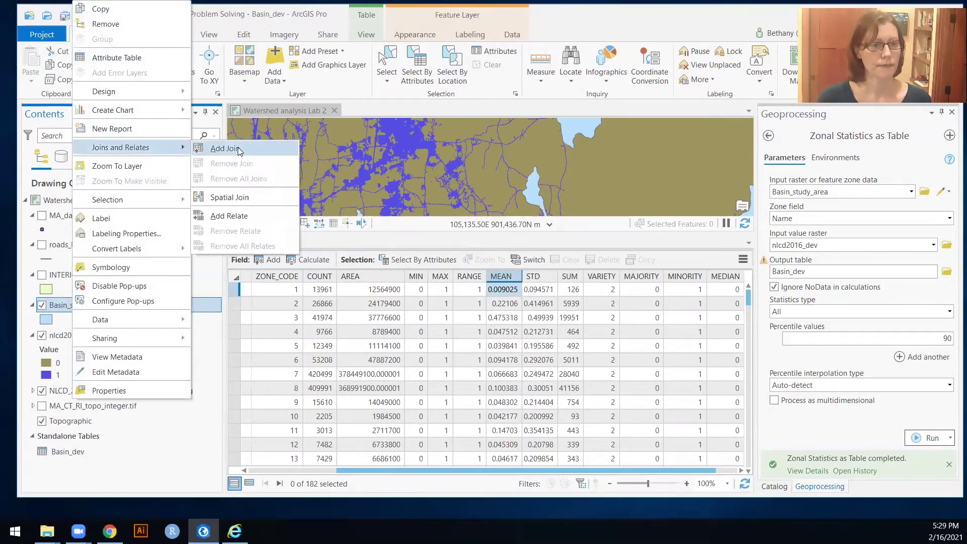
pyautogui.click(238, 148)
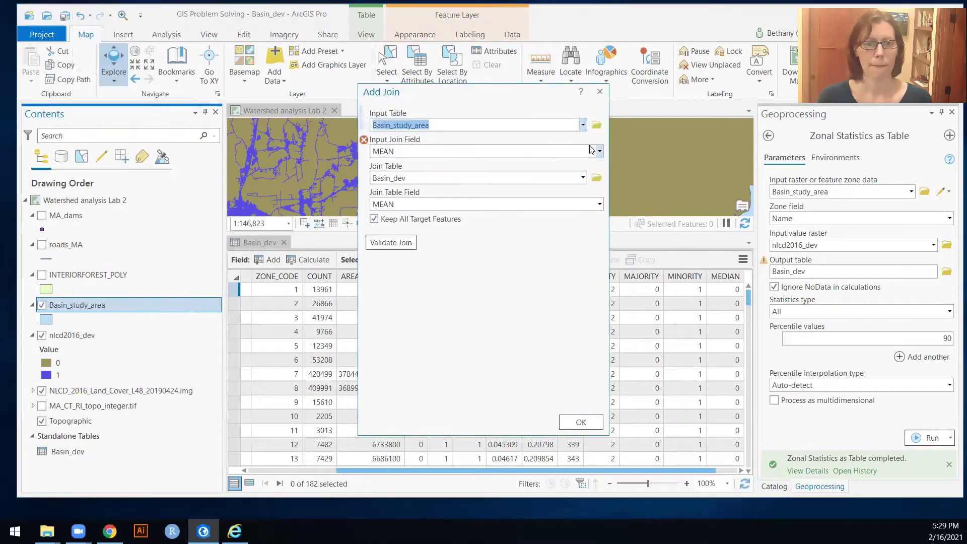
pyautogui.click(601, 150)
pyautogui.click(591, 182)
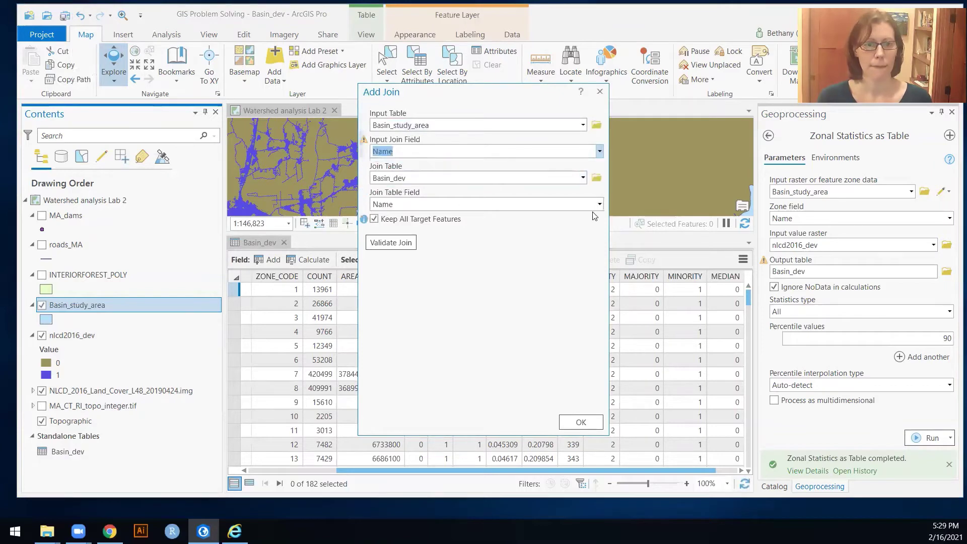
pyautogui.click(589, 421)
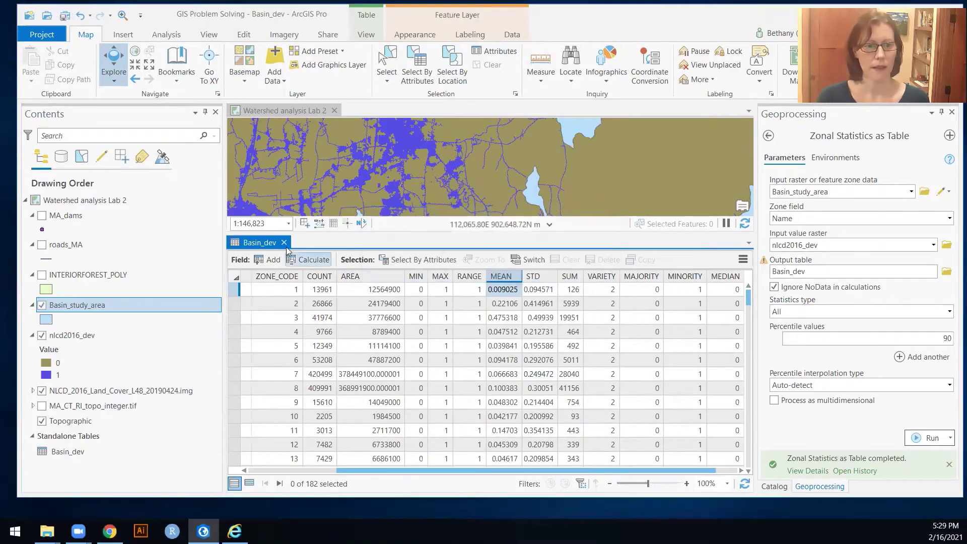
# Open the Basin_study_area attribute table and scroll right to the joined MEAN columns.
pyautogui.rightClick(85, 307)
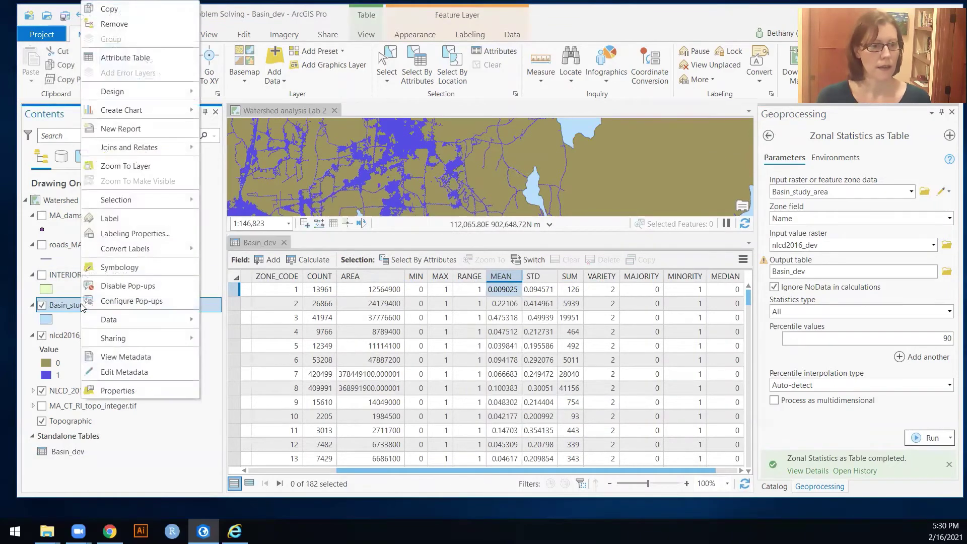
pyautogui.click(142, 54)
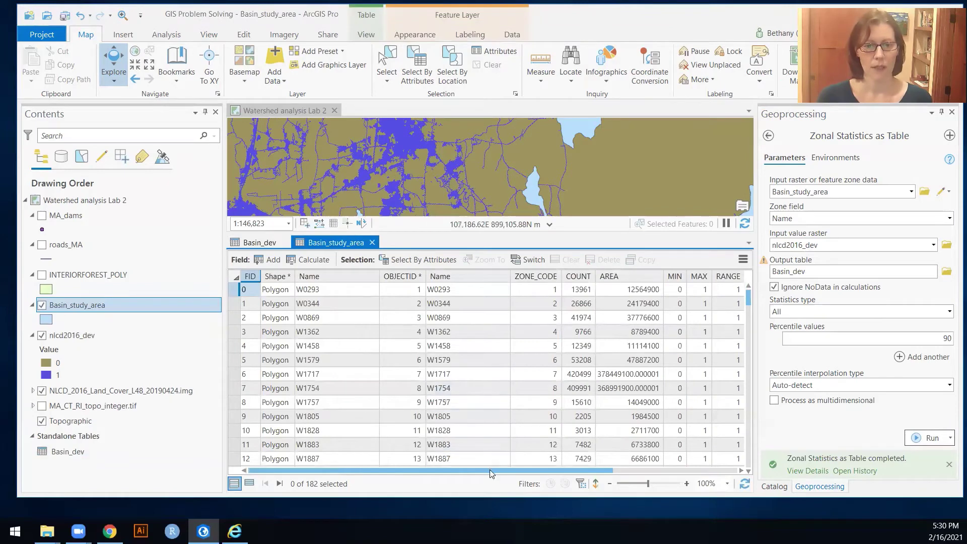
pyautogui.moveTo(531, 471); pyautogui.dragTo(675, 472)
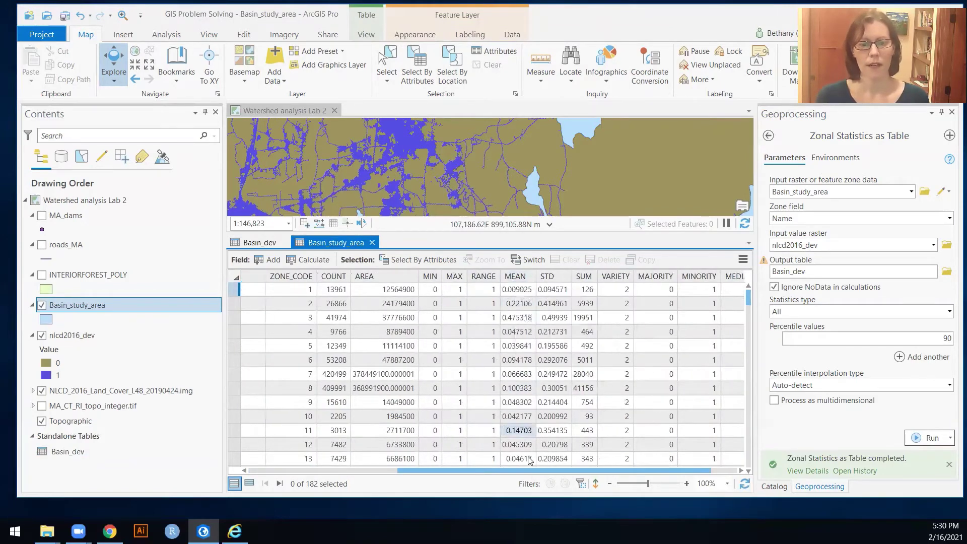
pyautogui.moveTo(527, 470); pyautogui.dragTo(553, 471)
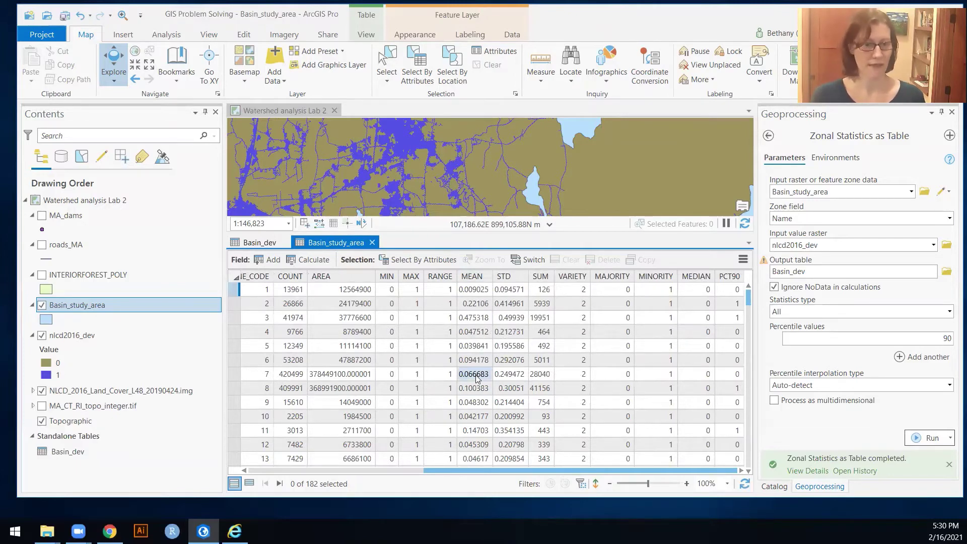
# Review the Basin_study_area layer properties and close them without changes.
pyautogui.rightClick(83, 302)
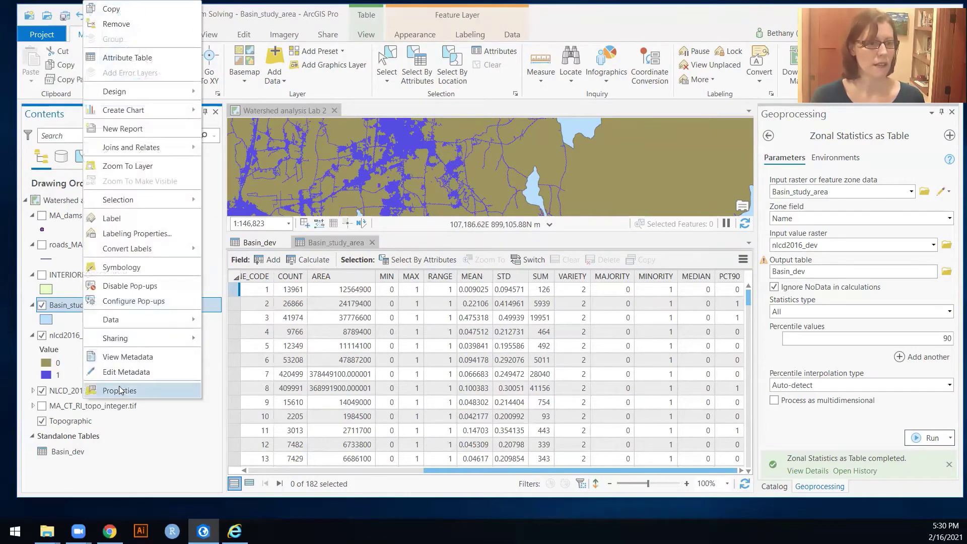
pyautogui.click(120, 391)
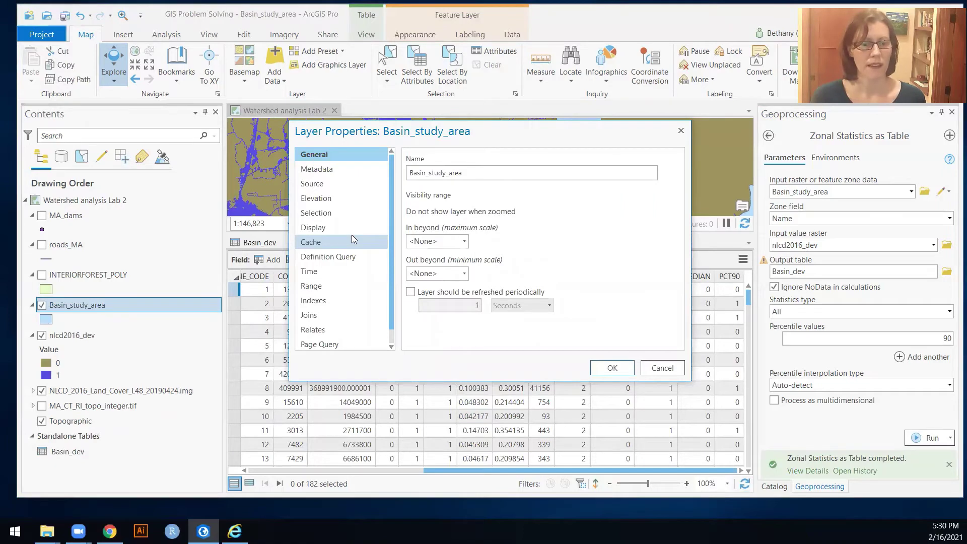
pyautogui.click(681, 131)
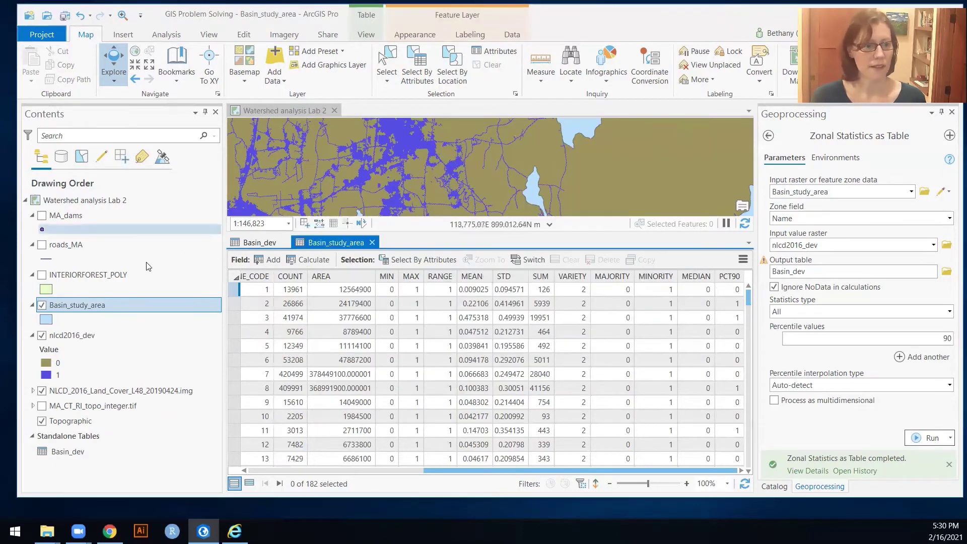
# Open the layer's Symbology pane and switch to Vary symbology by attribute.
pyautogui.rightClick(72, 307)
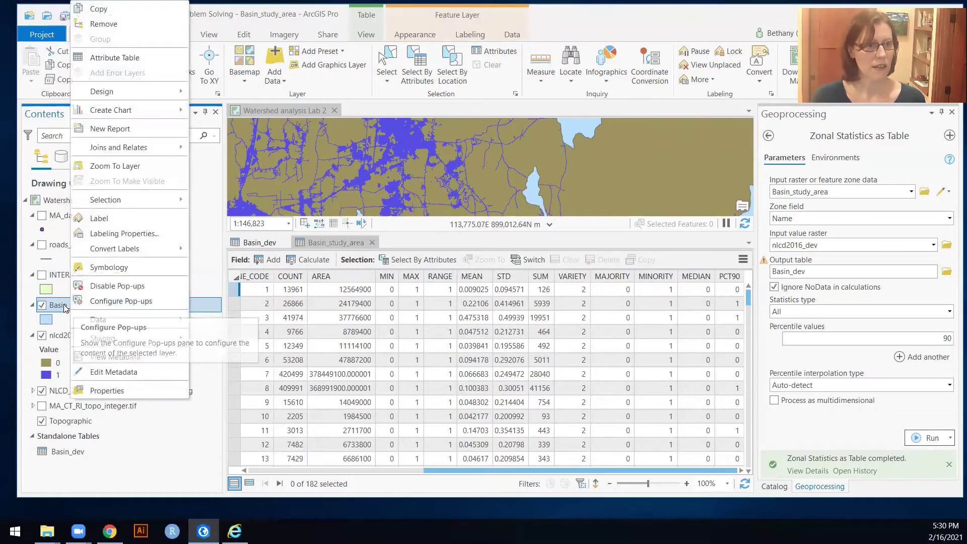
pyautogui.click(43, 322)
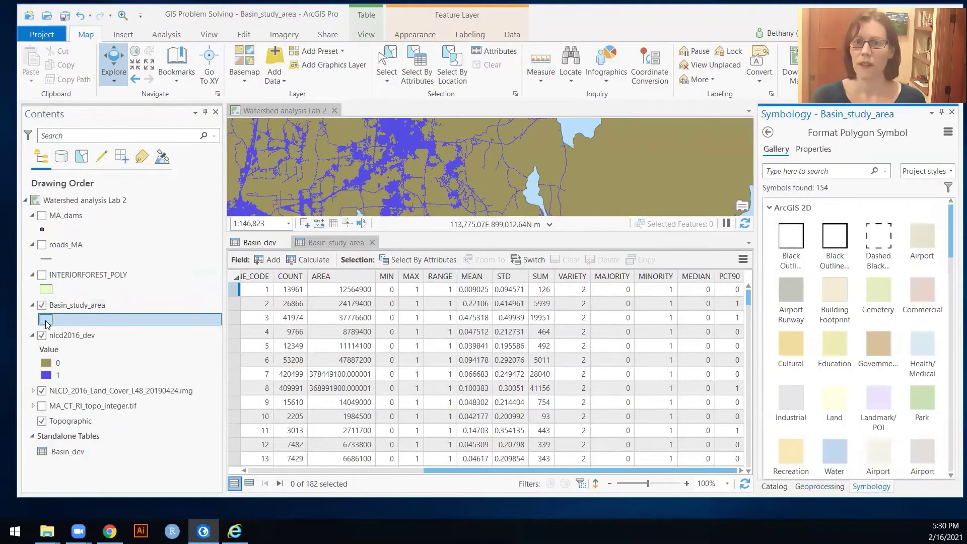
pyautogui.click(820, 151)
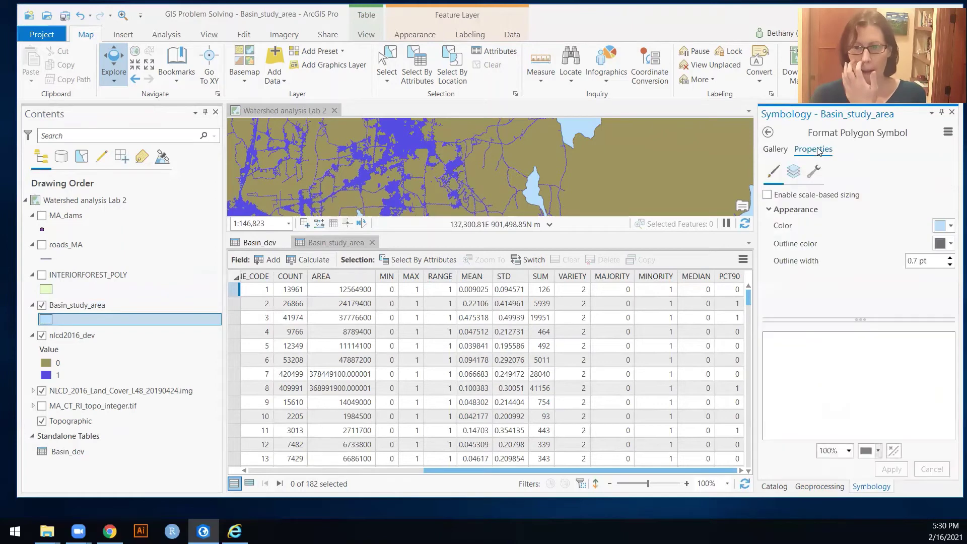
pyautogui.click(785, 150)
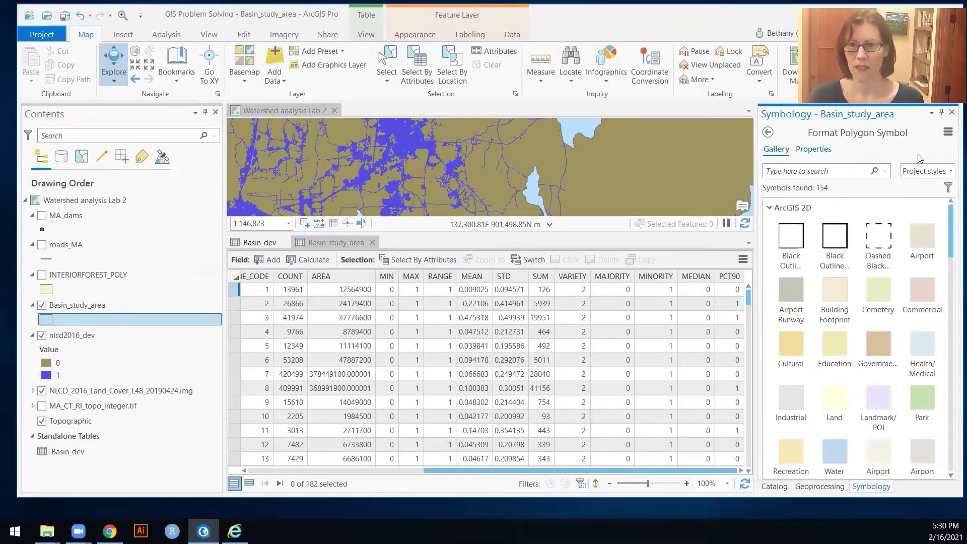
pyautogui.click(948, 133)
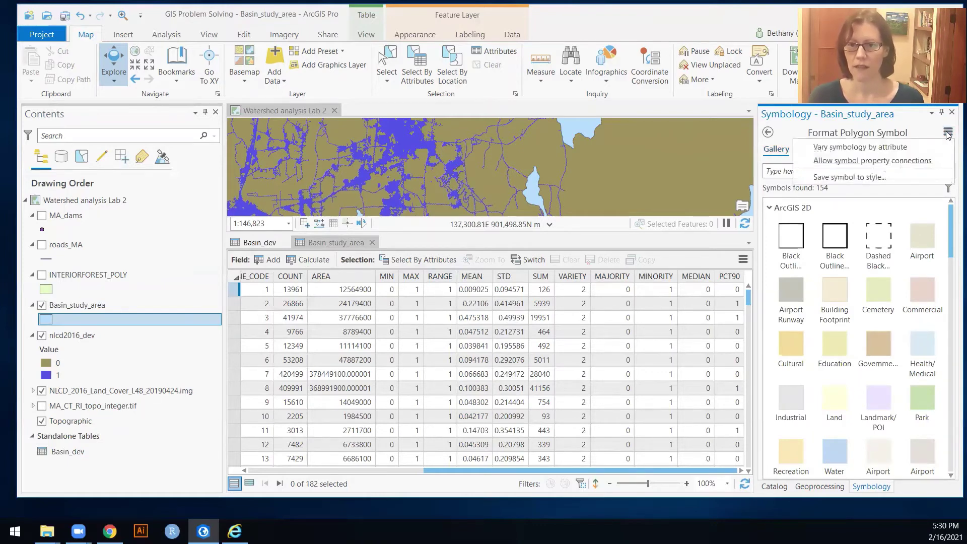
pyautogui.click(861, 147)
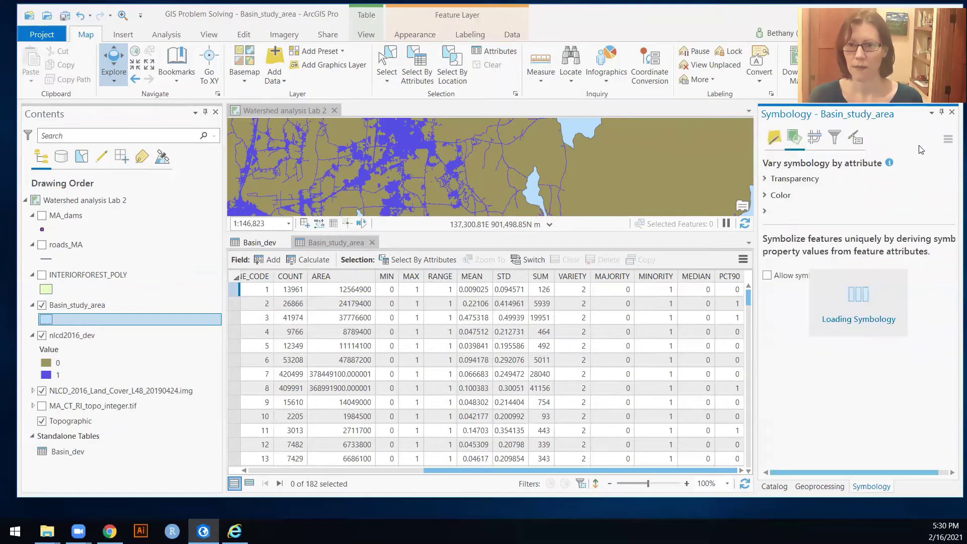
# Symbolize Basin_study_area with Graduated Colors on the MEAN field using the Orange-Red color scheme.
pyautogui.click(769, 133)
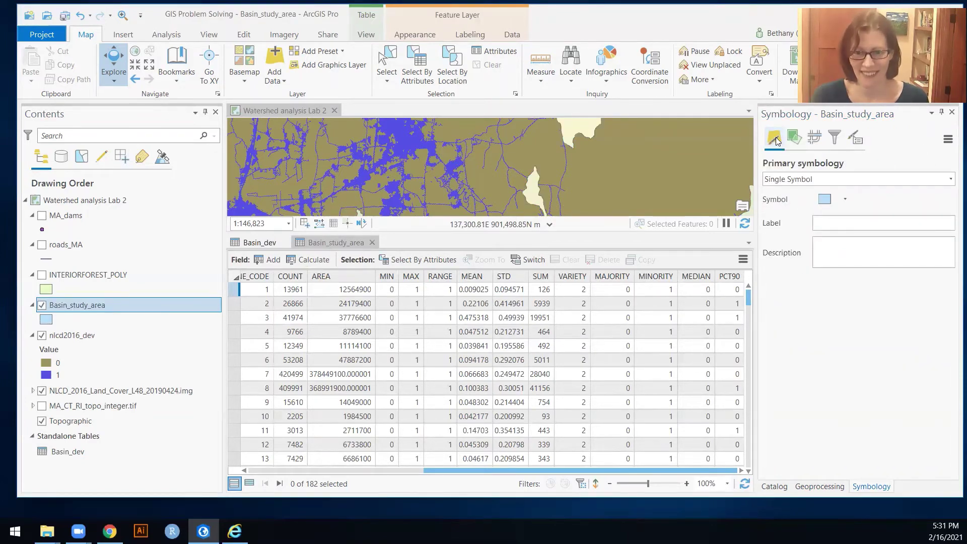
pyautogui.click(950, 179)
pyautogui.press('Escape')
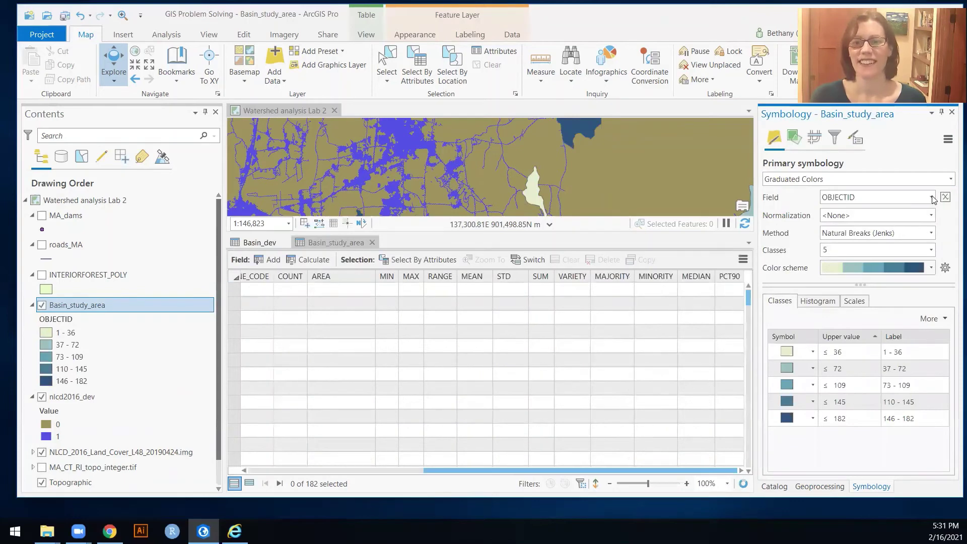
pyautogui.click(932, 198)
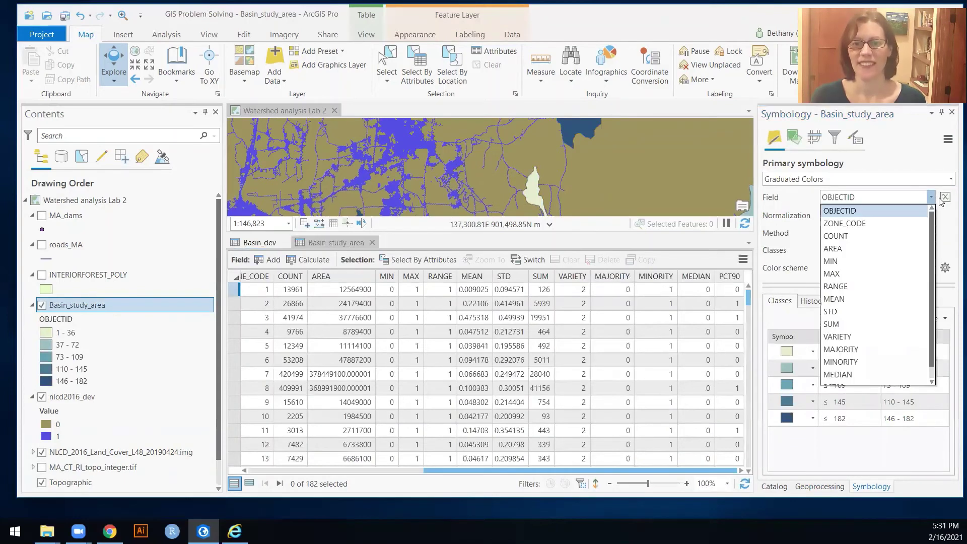
pyautogui.click(850, 300)
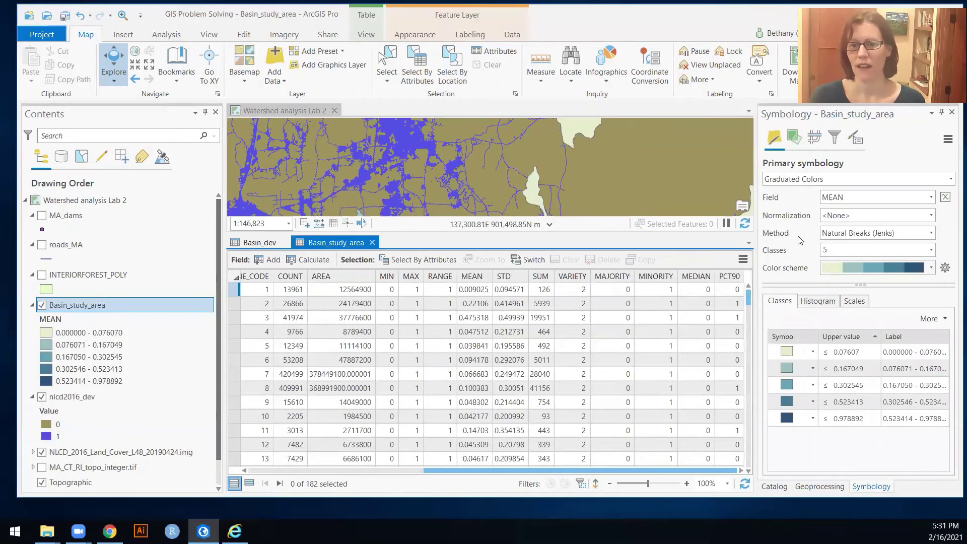
pyautogui.click(931, 269)
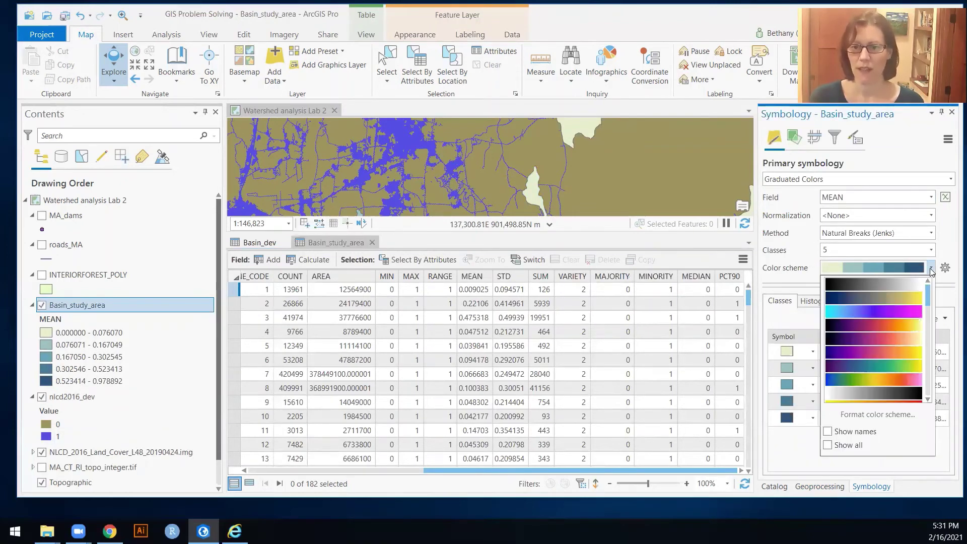
pyautogui.moveTo(927, 294); pyautogui.dragTo(931, 340)
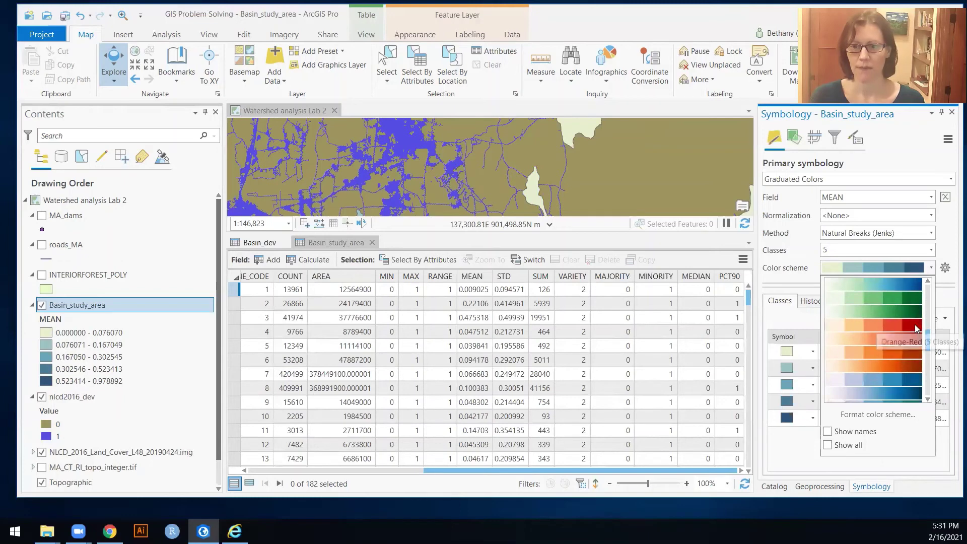
pyautogui.click(887, 325)
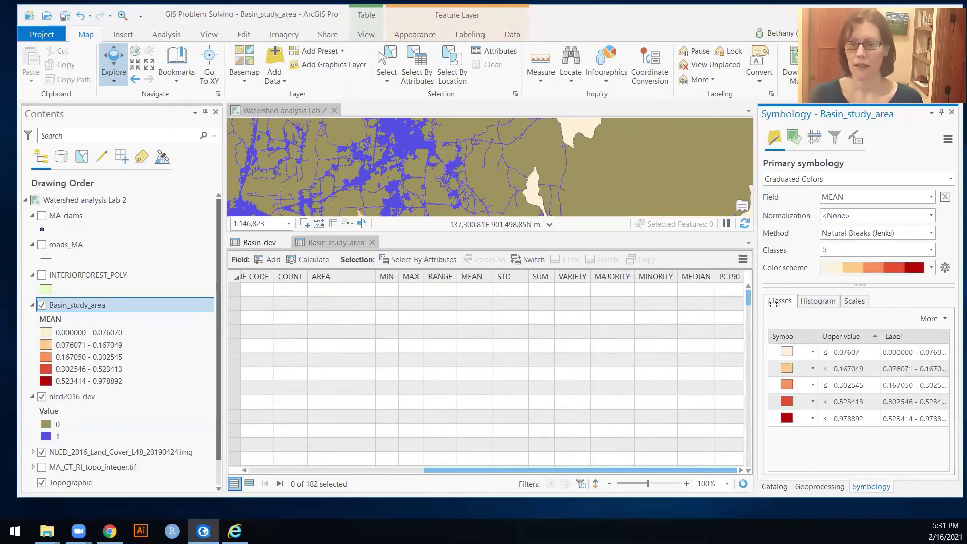
# Drag the map/table splitter down so the map is larger than the attribute table.
pyautogui.click(509, 248)
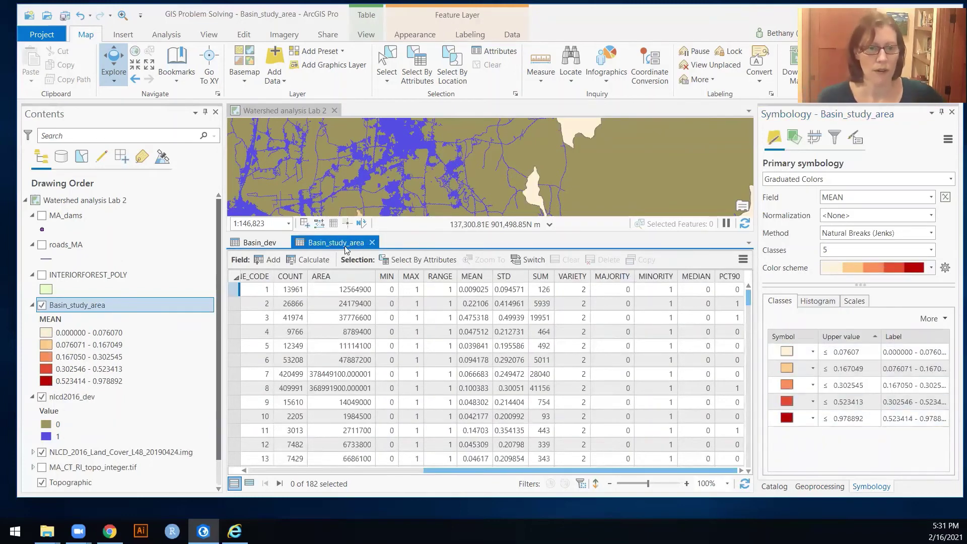
pyautogui.moveTo(335, 242); pyautogui.dragTo(326, 270)
pyautogui.moveTo(328, 316); pyautogui.dragTo(331, 423)
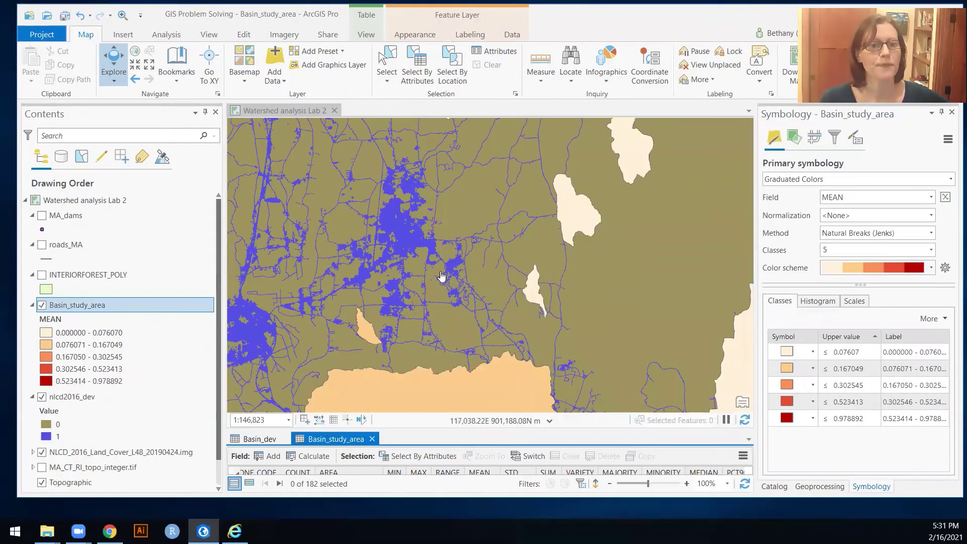
# Zoom to the Basin_study_area layer so every orange-red shaded basin is visible.
pyautogui.rightClick(56, 310)
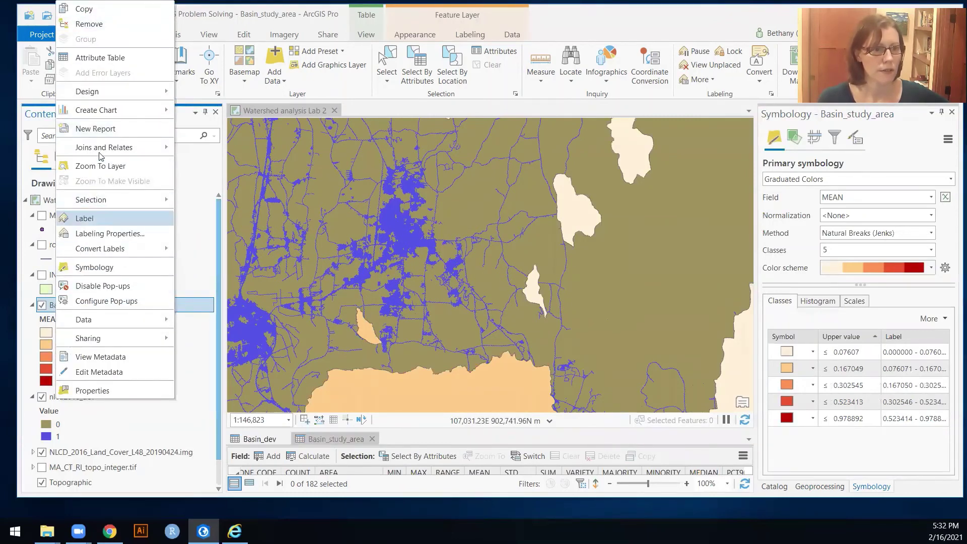
pyautogui.click(95, 169)
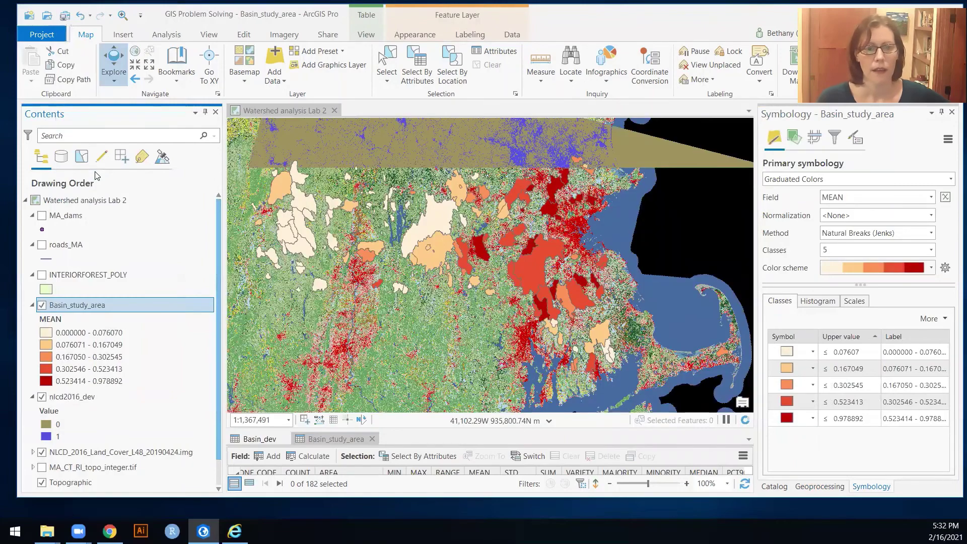